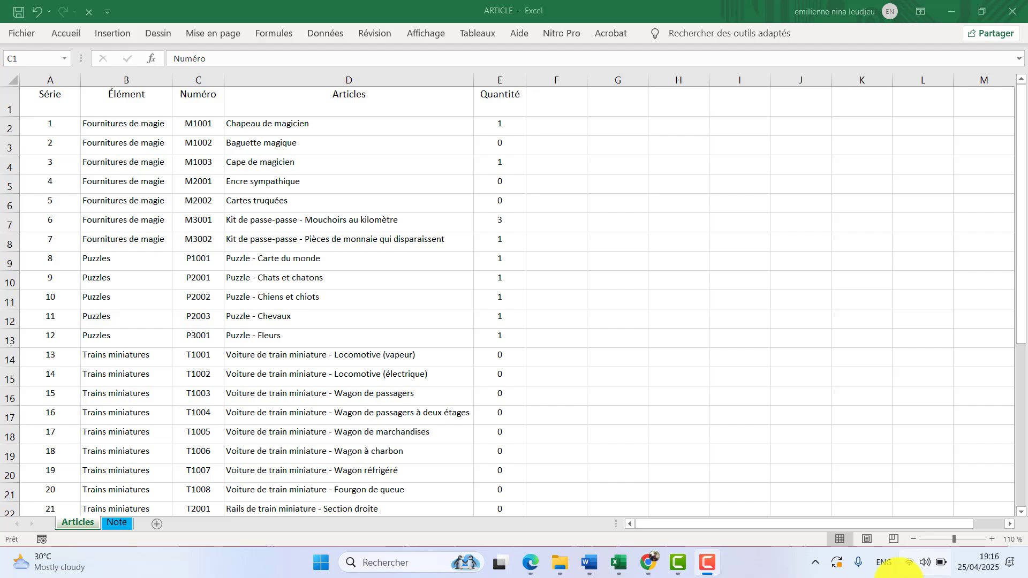
Look over the commands for displaying and recording macros among the view tools.
click(417, 32)
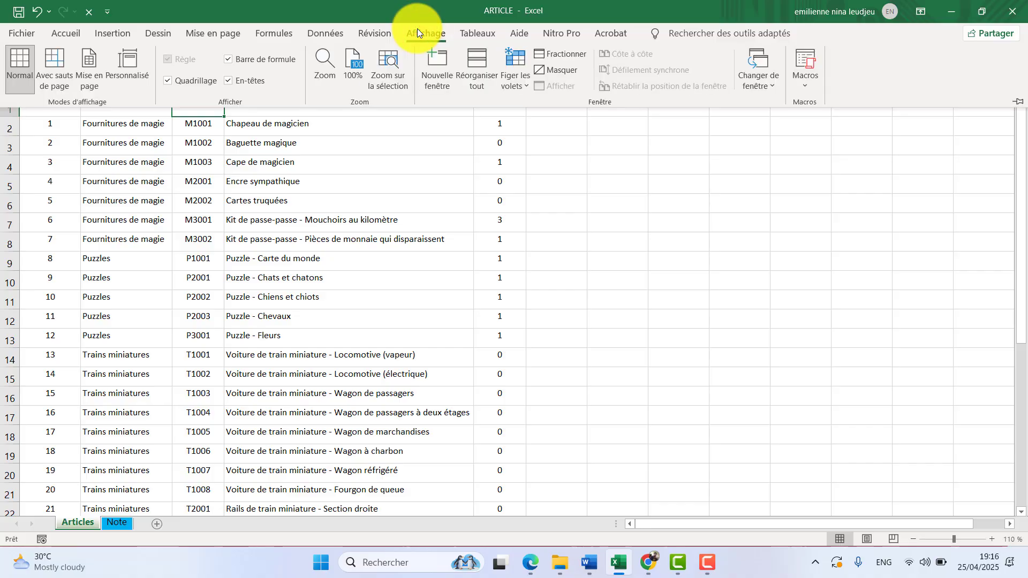
click(804, 83)
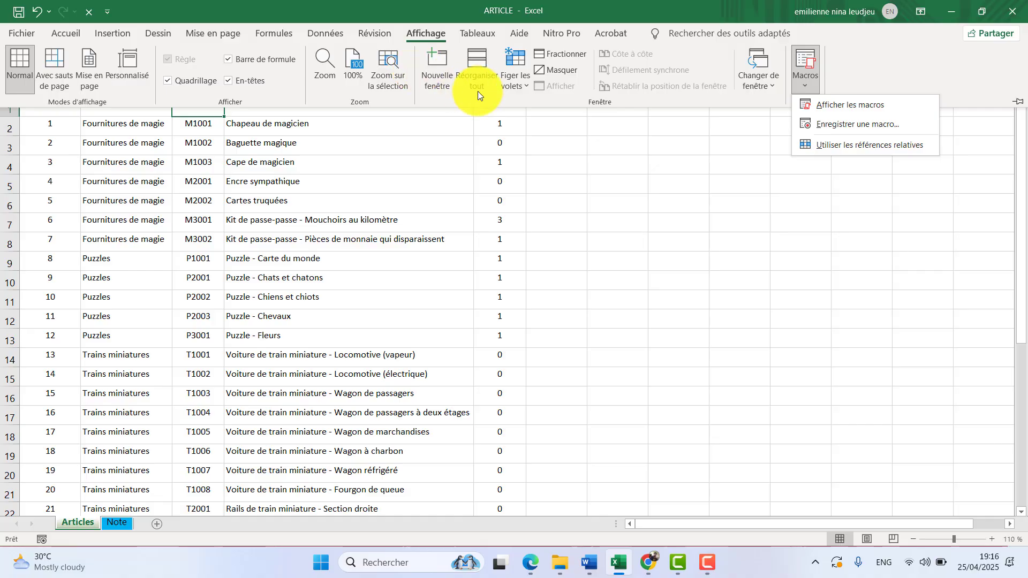
click(573, 159)
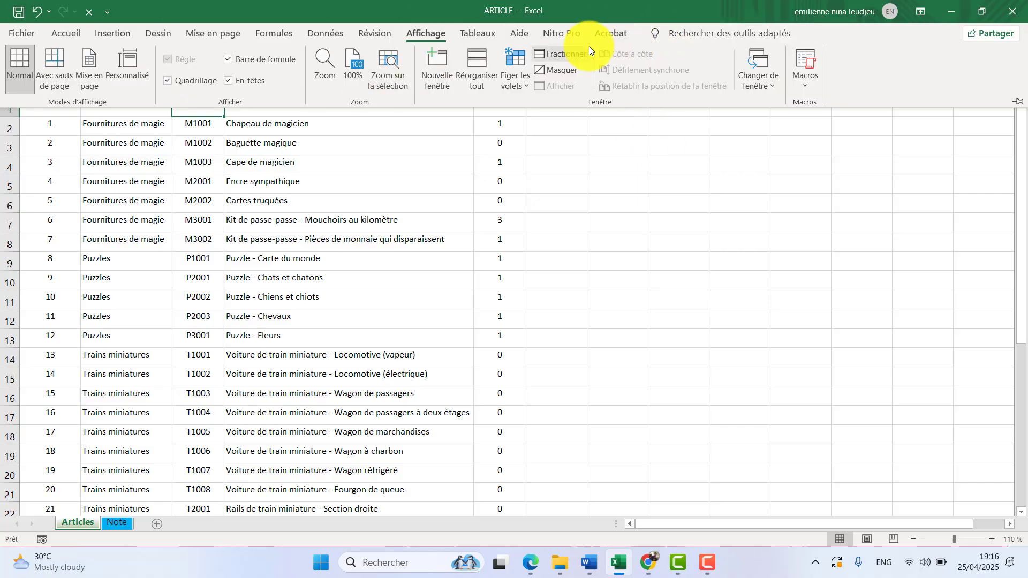
right_click(501, 26)
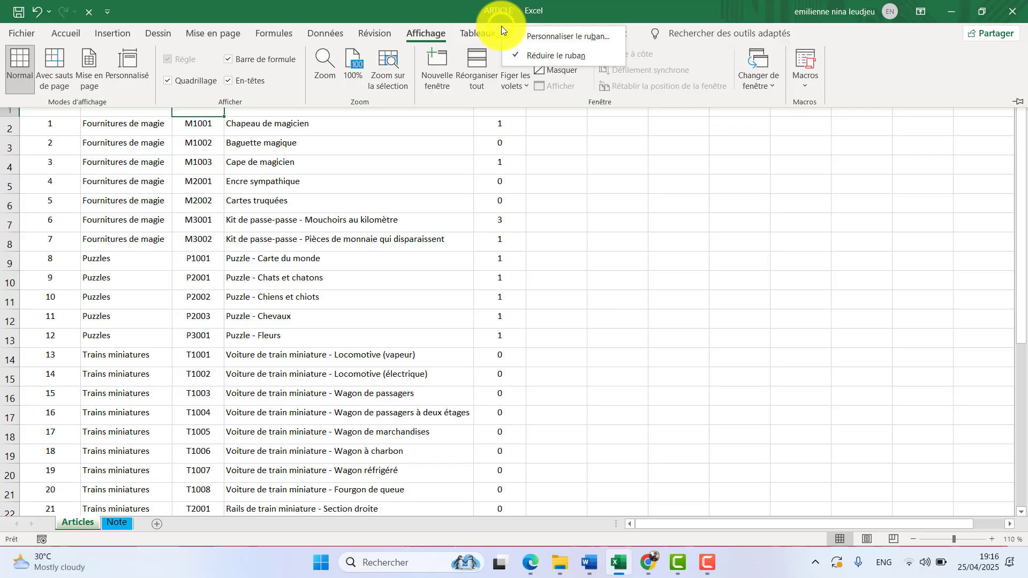
click(541, 38)
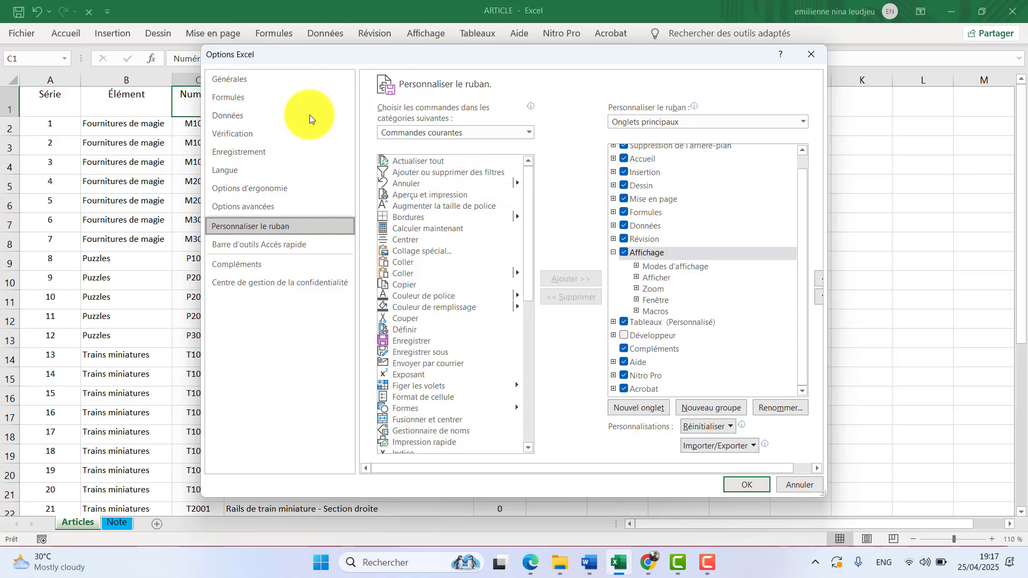
click(808, 58)
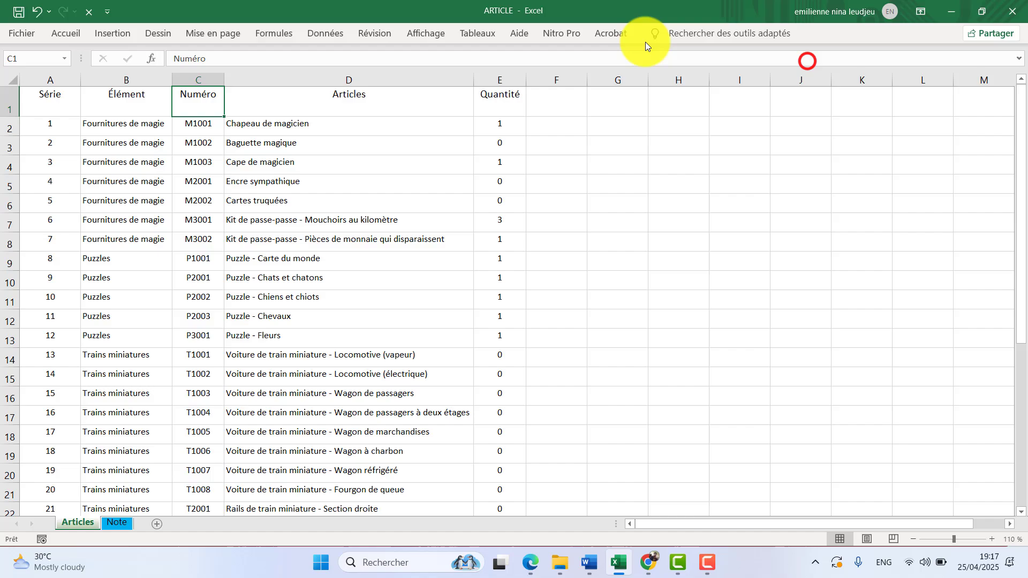
Enable the Développeur tab through the ribbon customization in the program options.
click(23, 28)
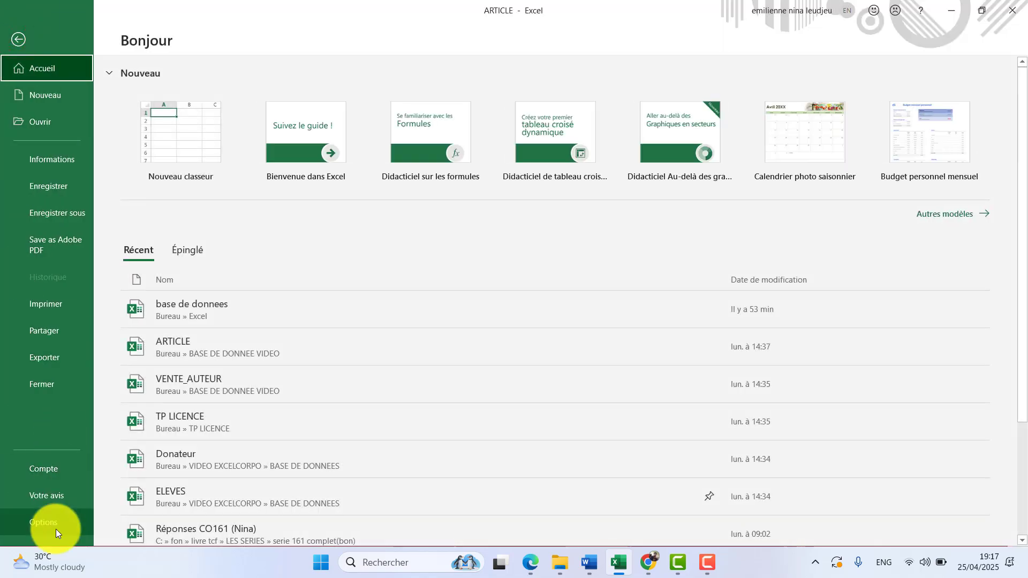
click(56, 529)
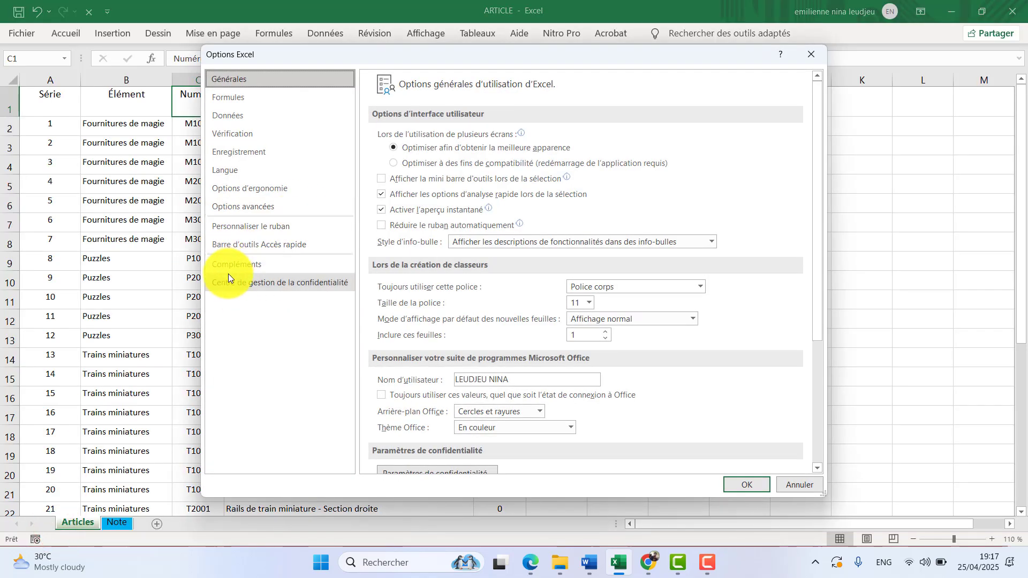
click(232, 226)
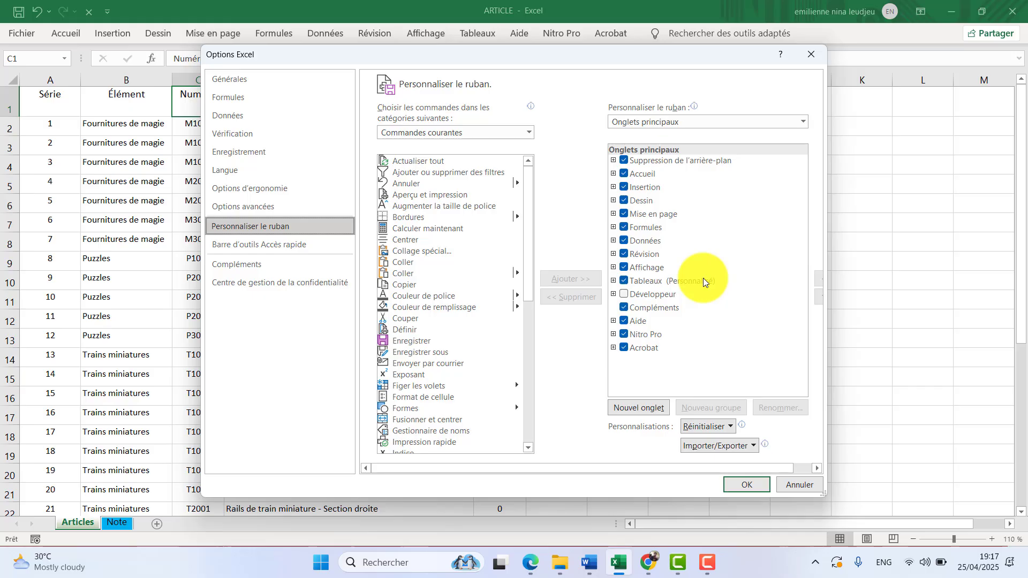
click(624, 295)
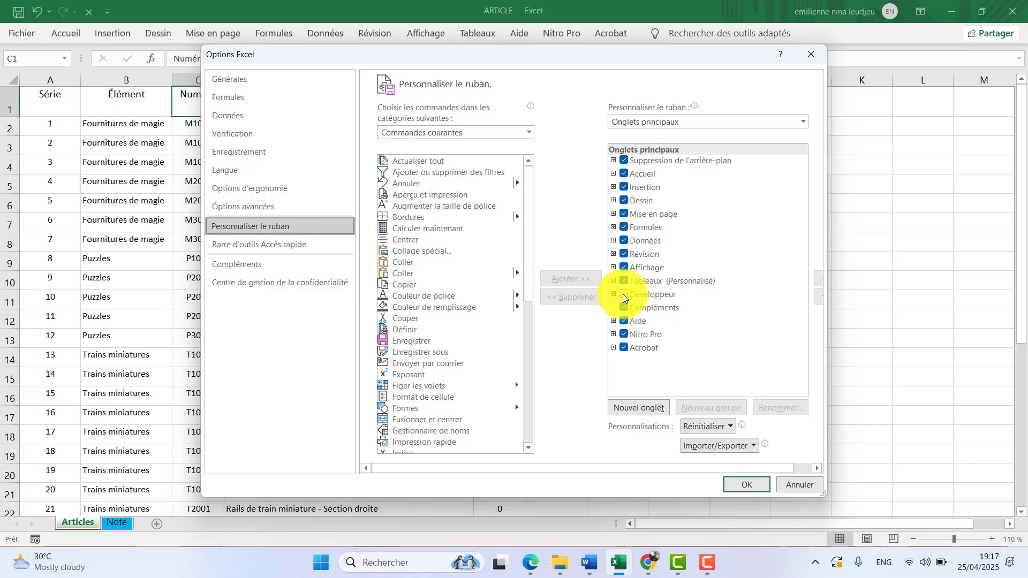
click(624, 295)
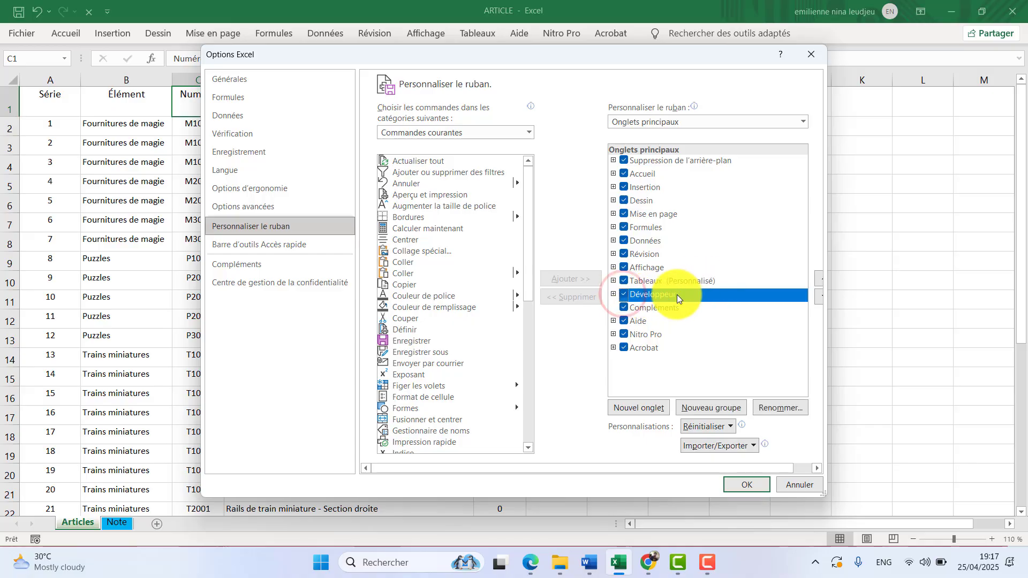
click(530, 448)
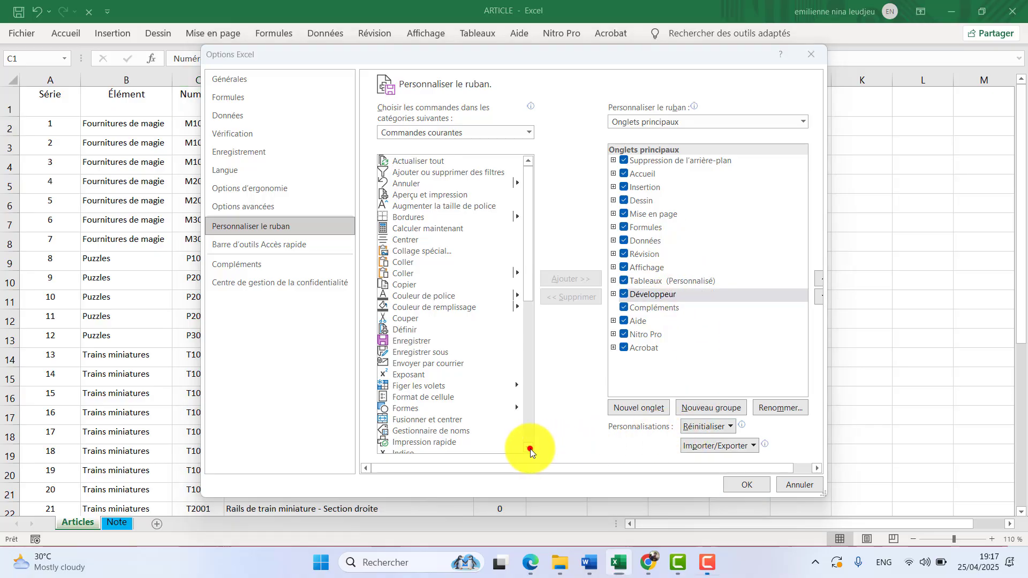
click(736, 483)
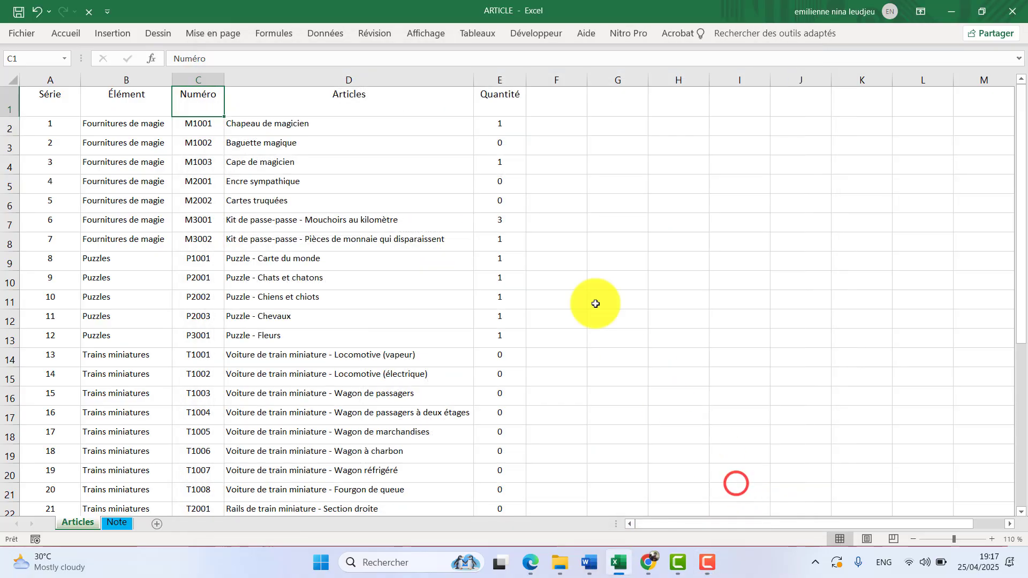
Look over the macro tools offered by Développeur, and compare them with the macro commands under Affichage.
click(541, 35)
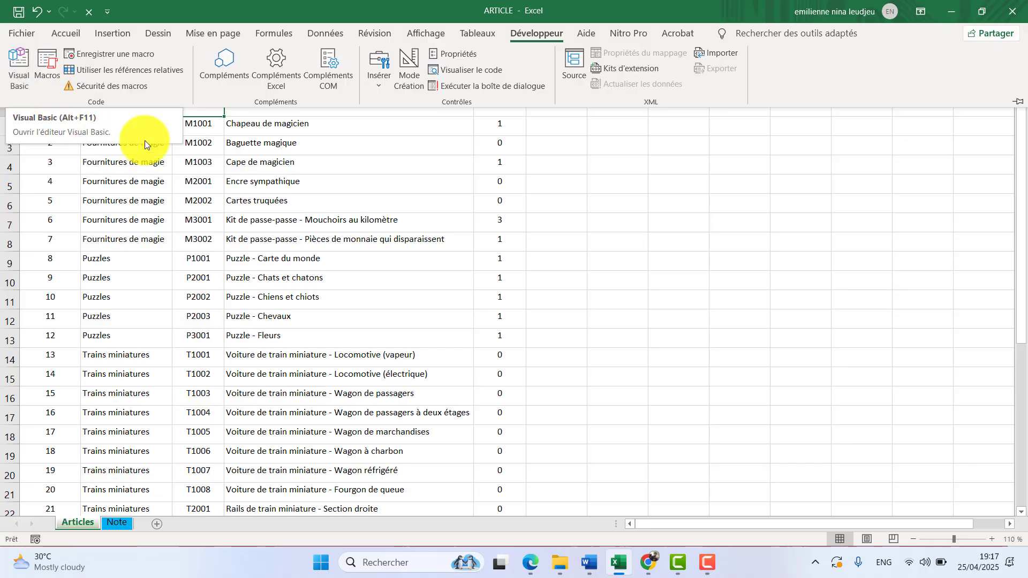
click(559, 197)
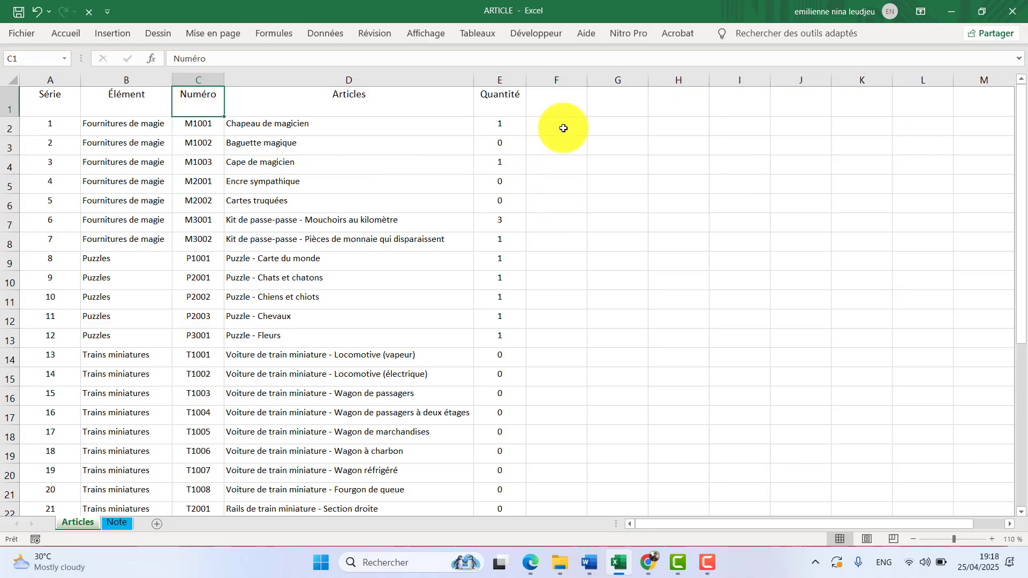
click(435, 35)
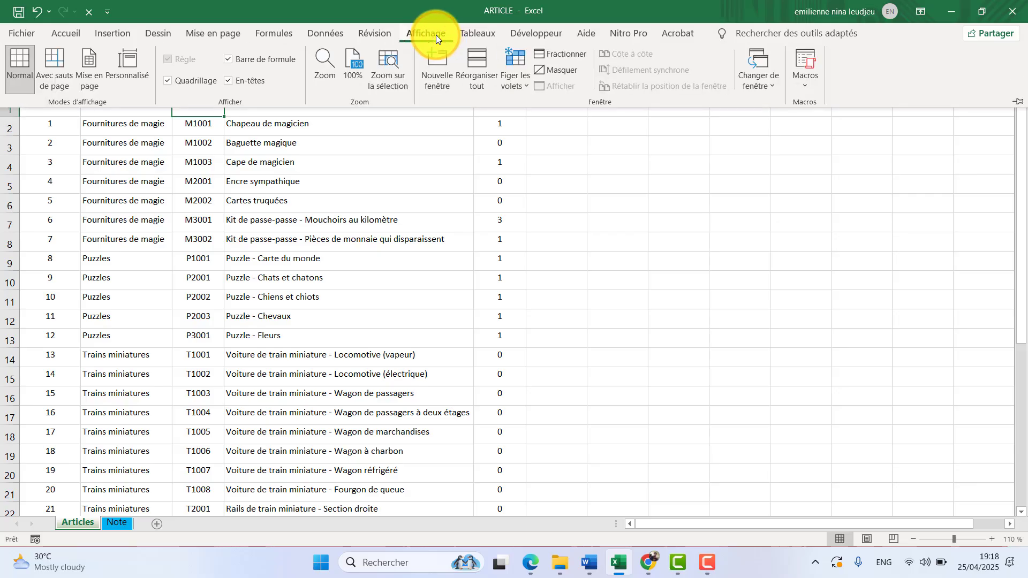
click(817, 85)
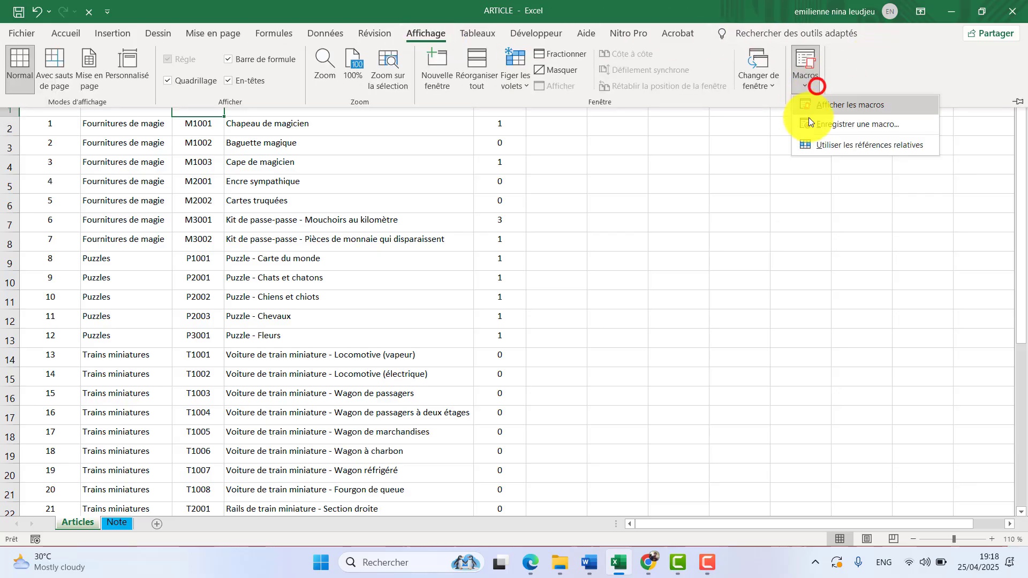
Set up a new macro recording and enter mise_en_page as the macro name.
click(523, 35)
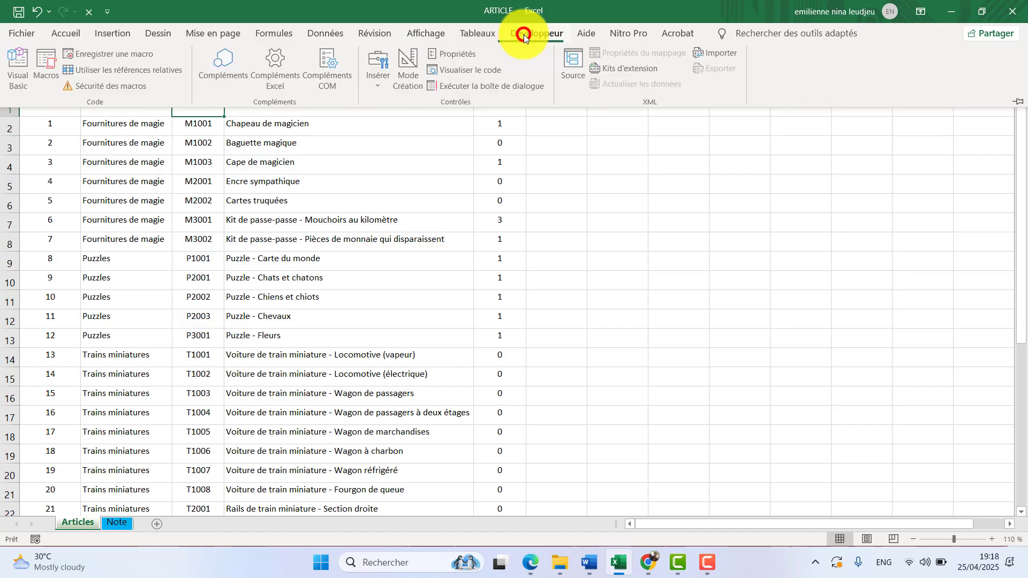
click(110, 54)
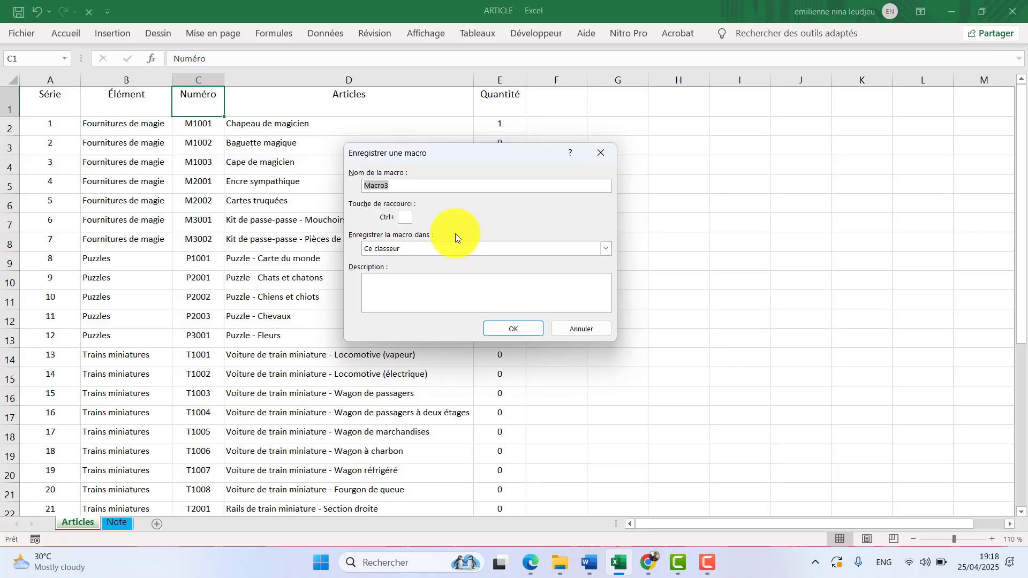
text(;)
key(BackSpace)
text(mise en pa)
key(BackSpace)
text(age)
click(383, 186)
click(382, 187)
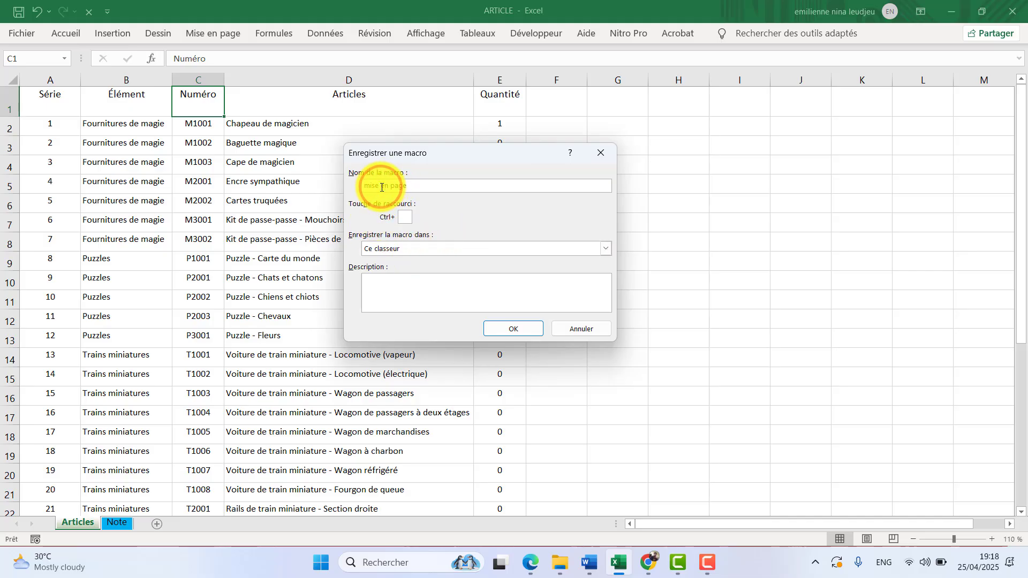
key(BackSpace)
text(-)
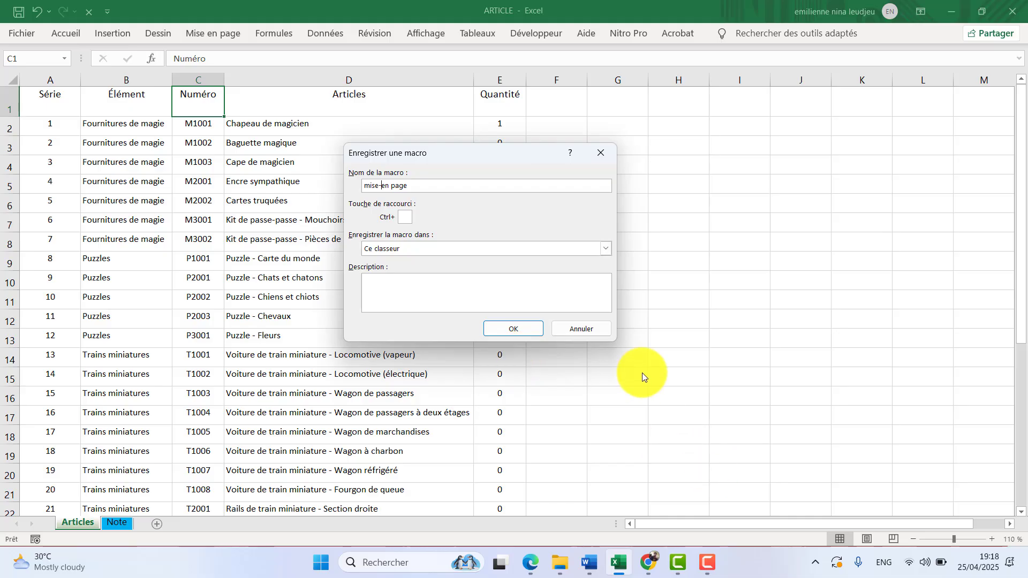
key(BackSpace)
text(_)
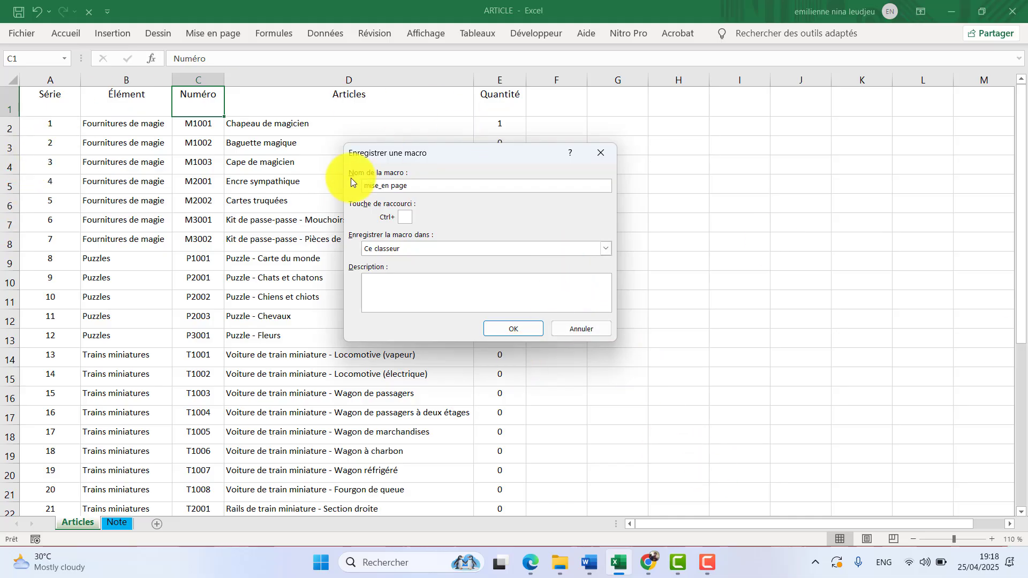
click(390, 187)
click(392, 186)
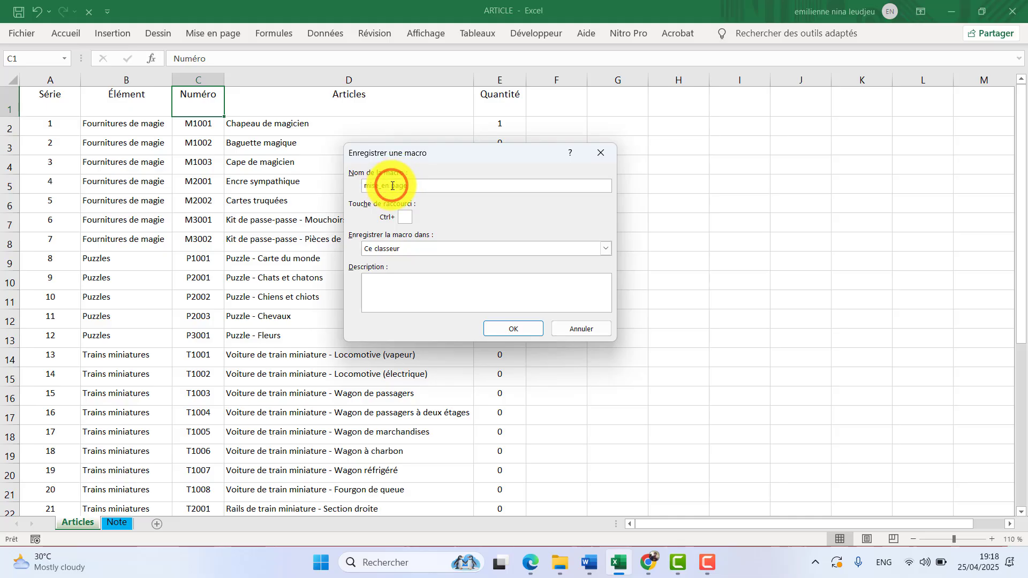
key(BackSpace)
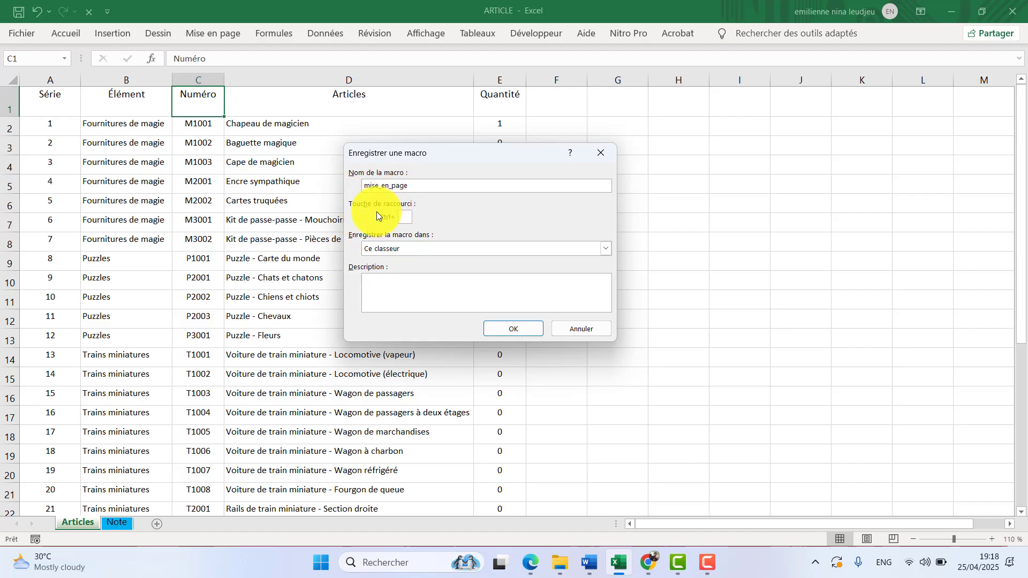
Change the macro name to mise_en_forme.
click(409, 186)
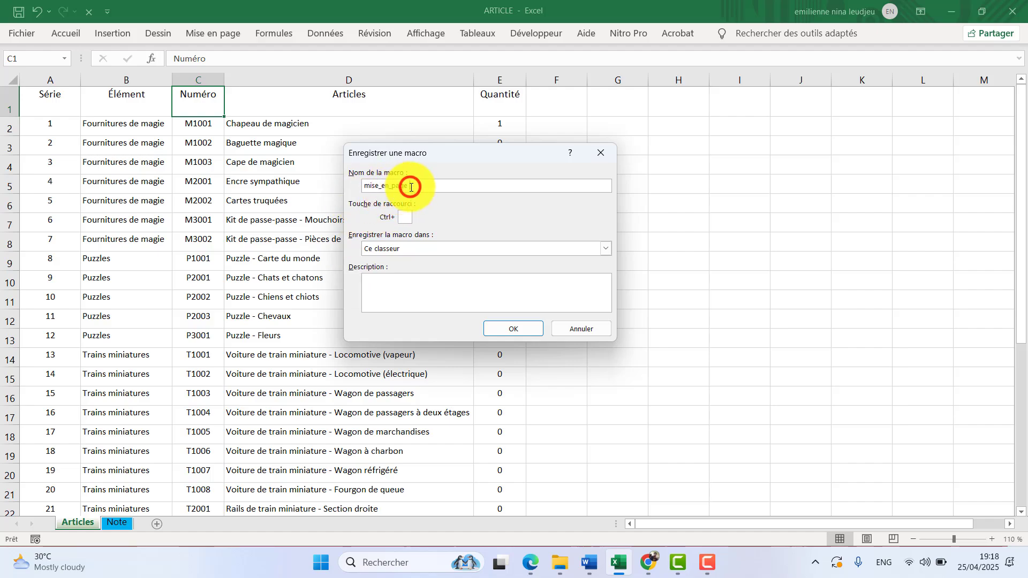
key(BackSpace)
key(BackSpace)
key(BackSpace)
key(BackSpace)
text(m)
key(BackSpace)
key(BackSpace)
key(BackSpace)
text(forme)
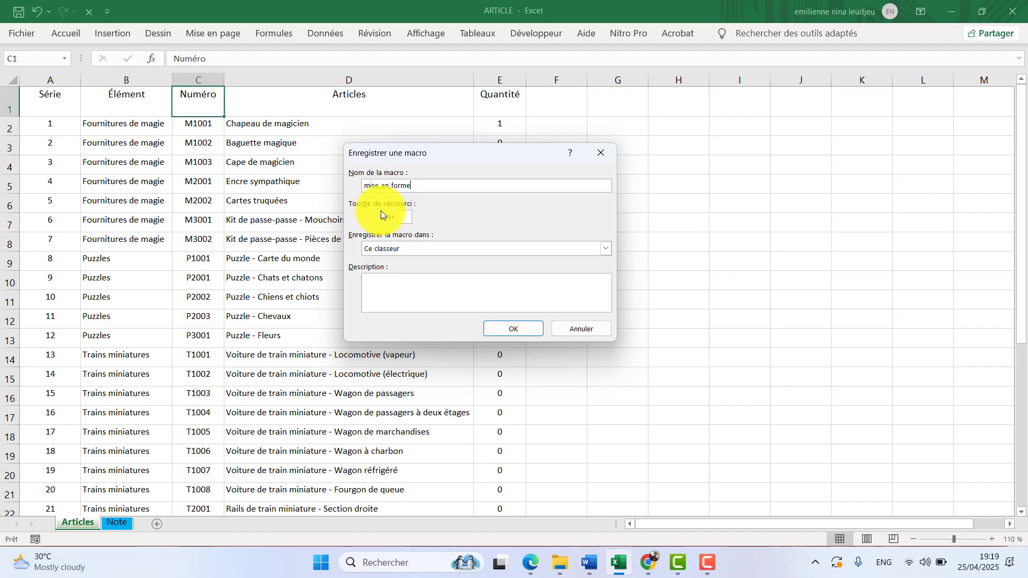
Assign Ctrl+m as the macro's shortcut and store the macro in Ce classeur.
click(402, 218)
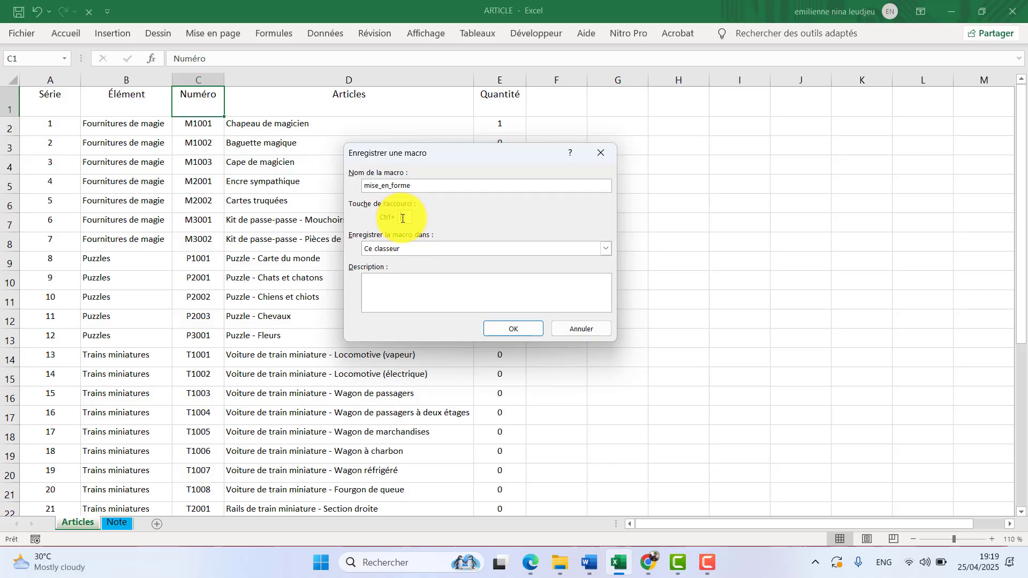
text(m)
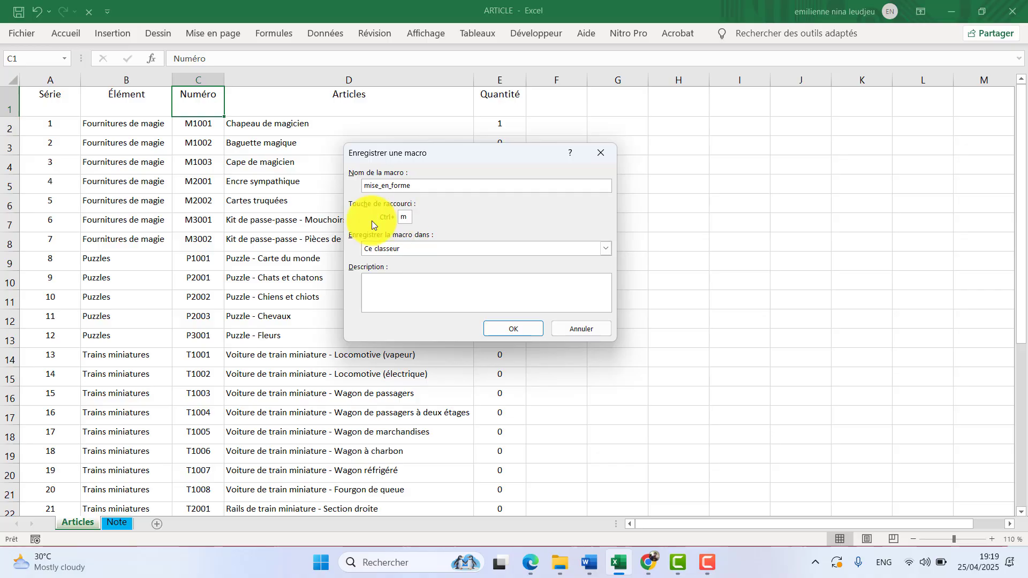
click(464, 249)
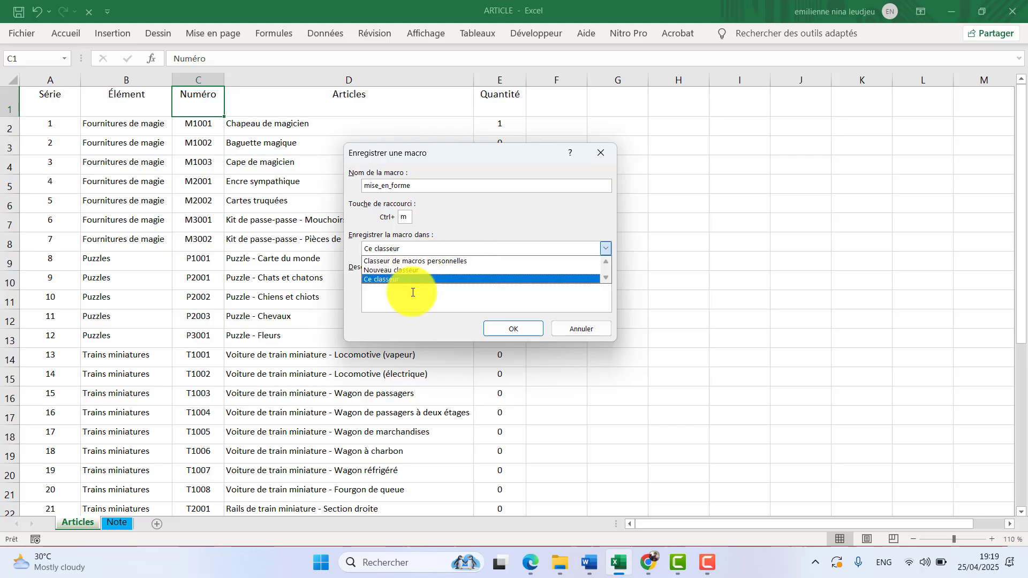
click(374, 276)
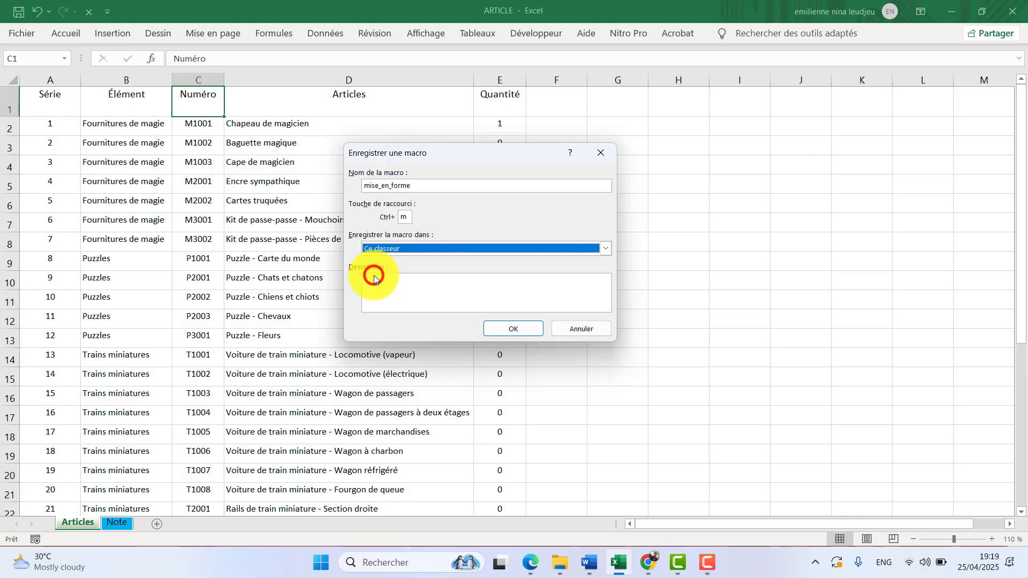
Enter "police,taille" as the macro's description and start the recording.
click(377, 287)
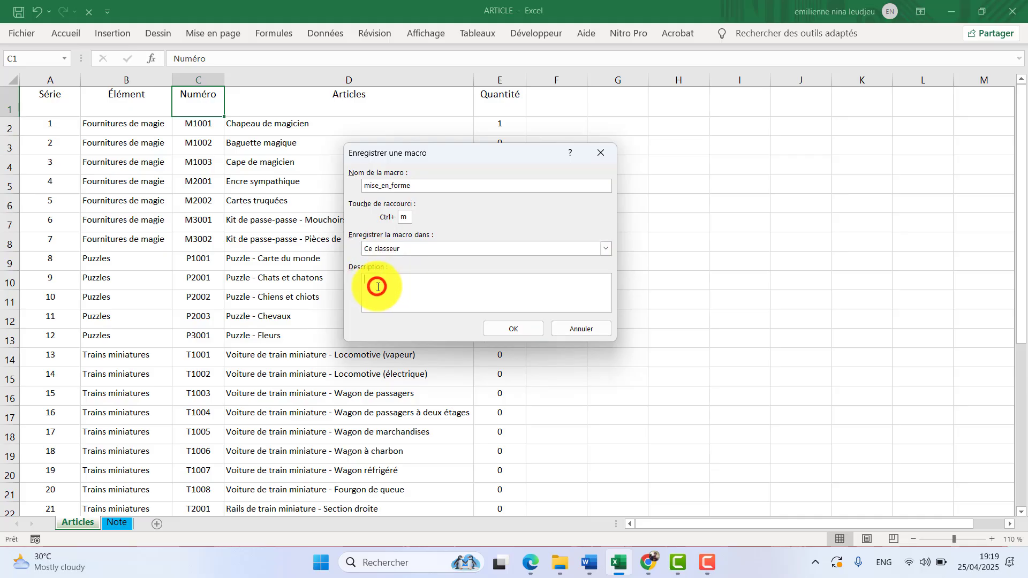
text(police,taille)
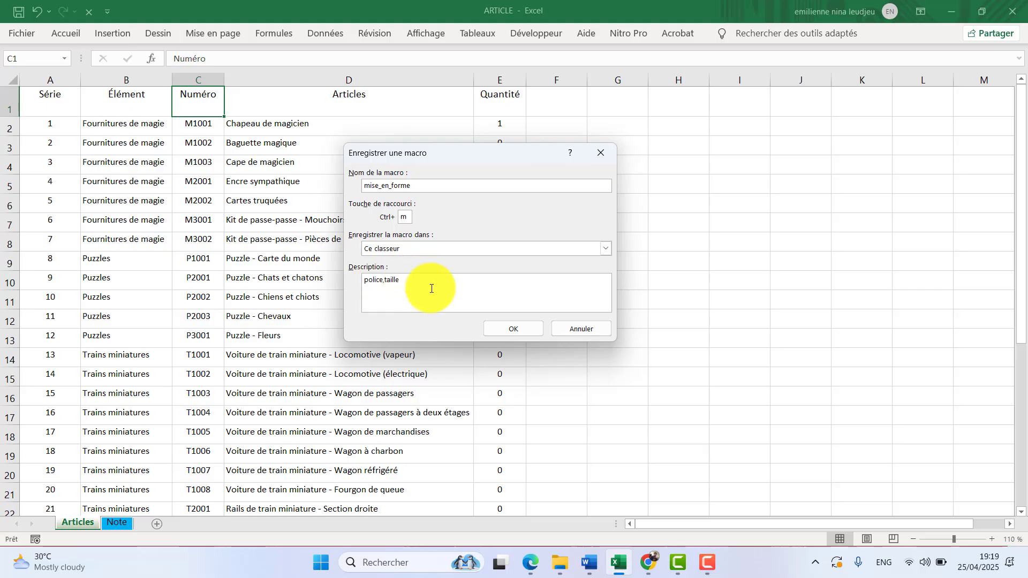
click(521, 330)
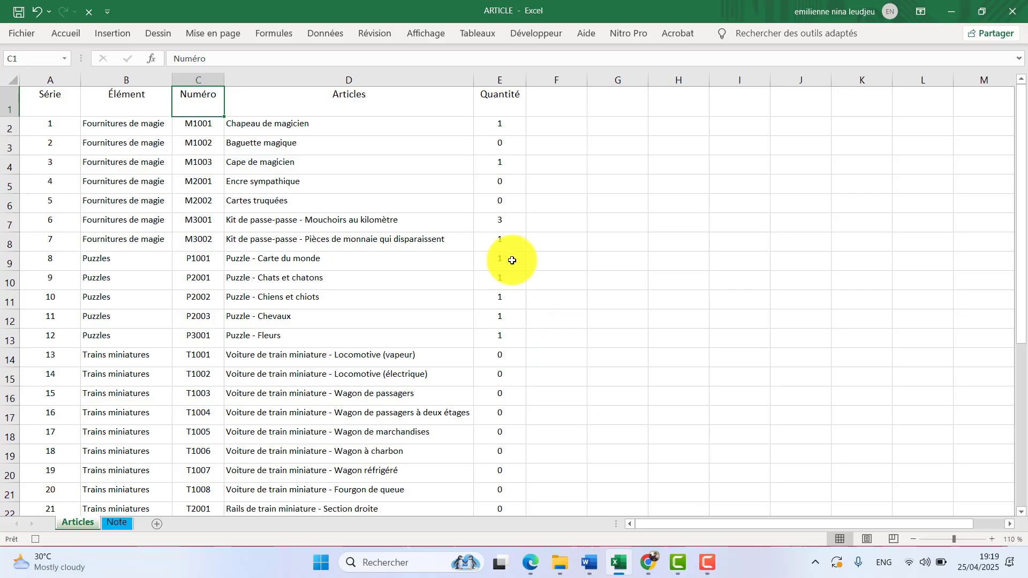
Make the header cells A1:E1 of the Articles sheet bold.
drag(50, 99, 484, 88)
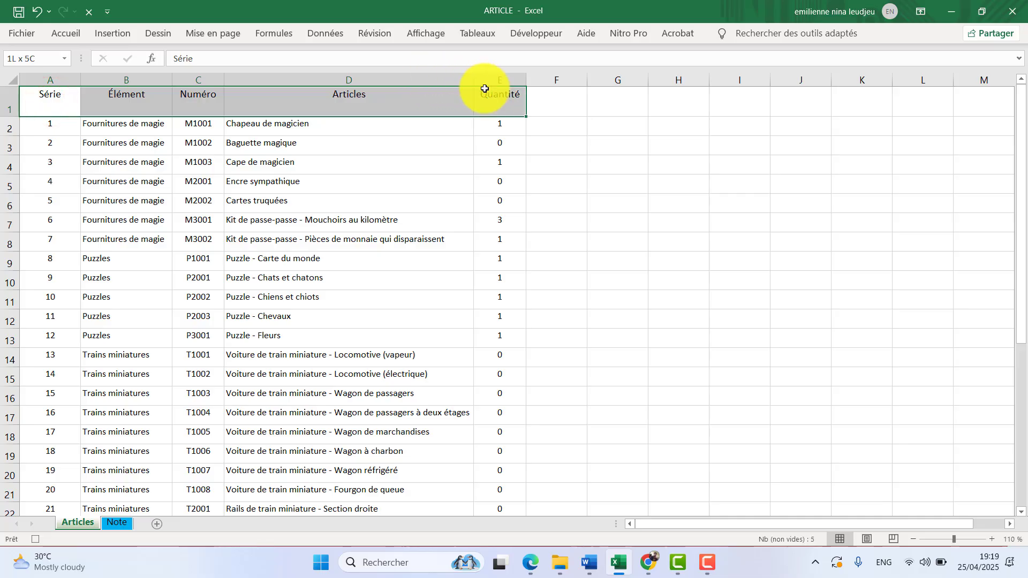
click(69, 33)
click(78, 81)
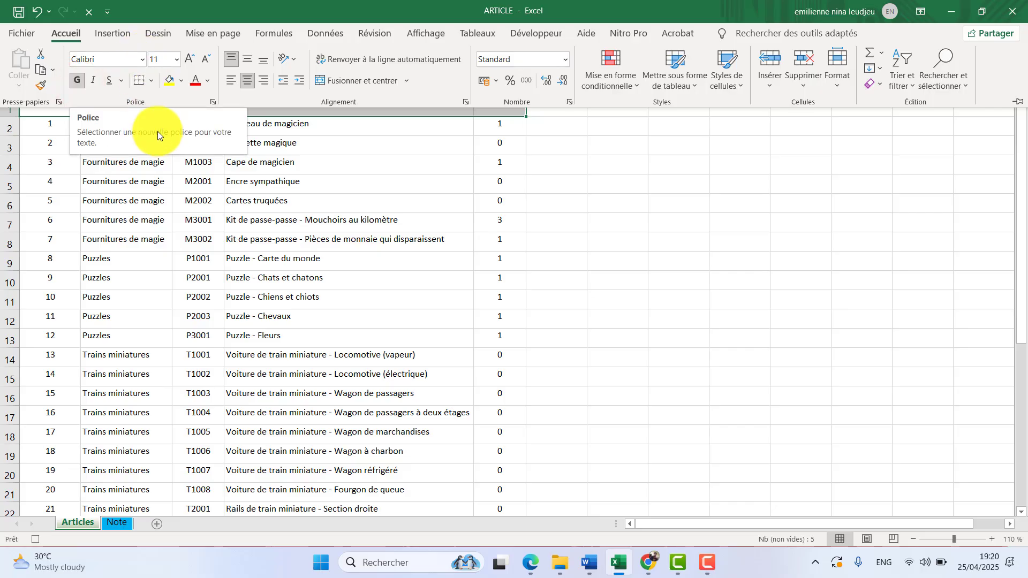
click(156, 169)
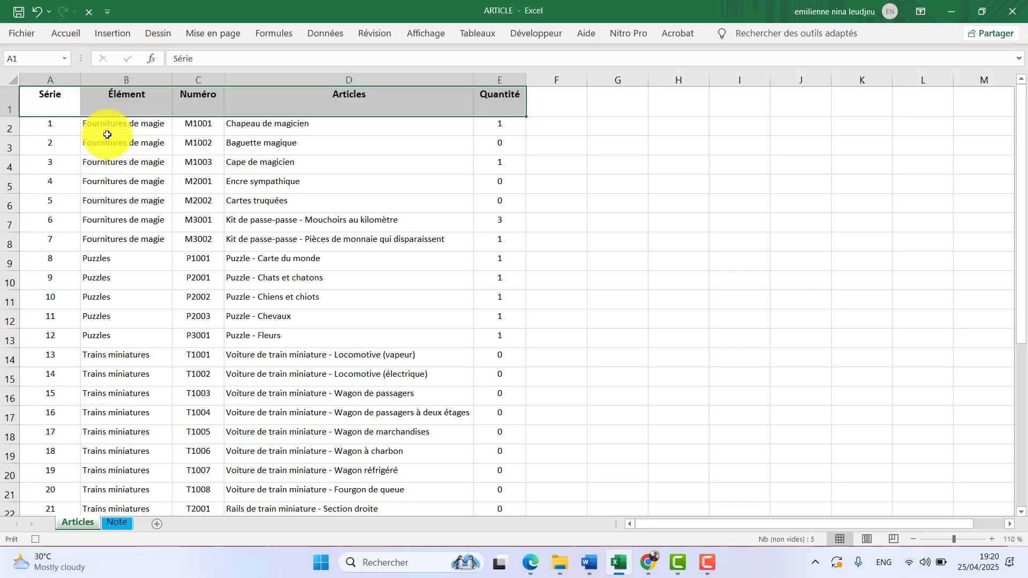
Format the whole Articles table A1:E32, header included, in the Algerian font at size 14.
key(ctrl+shift+Down)
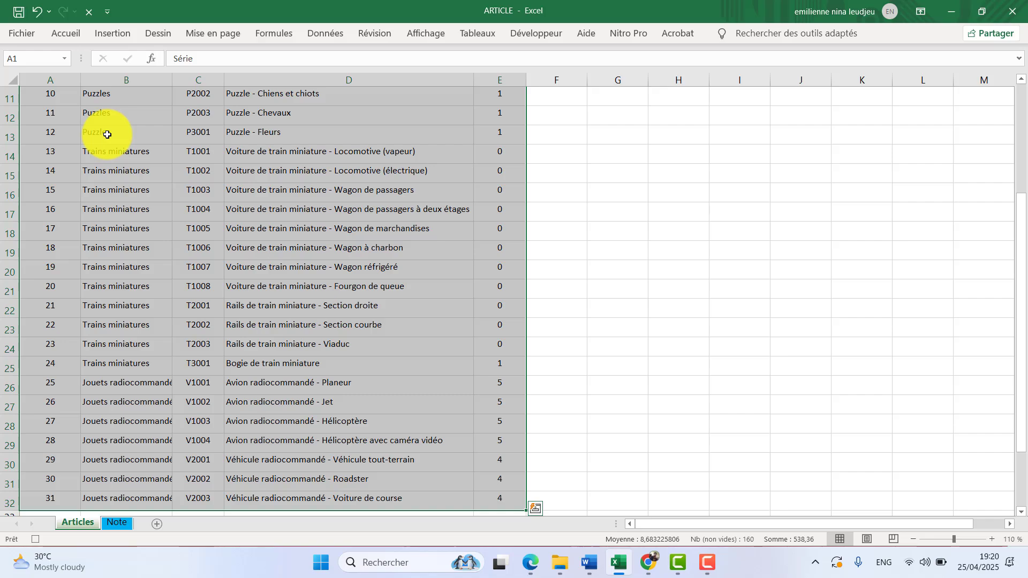
click(73, 40)
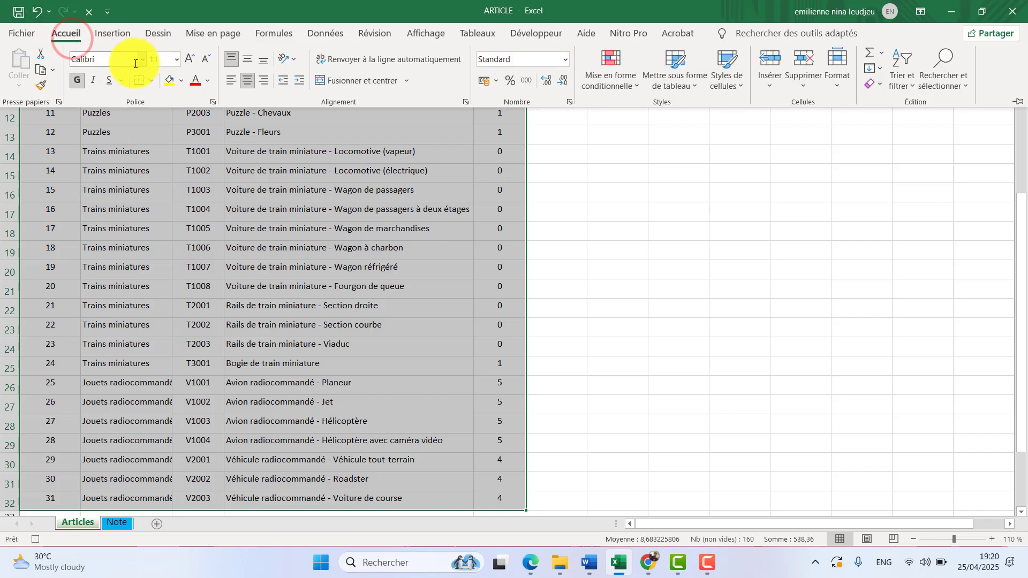
click(139, 58)
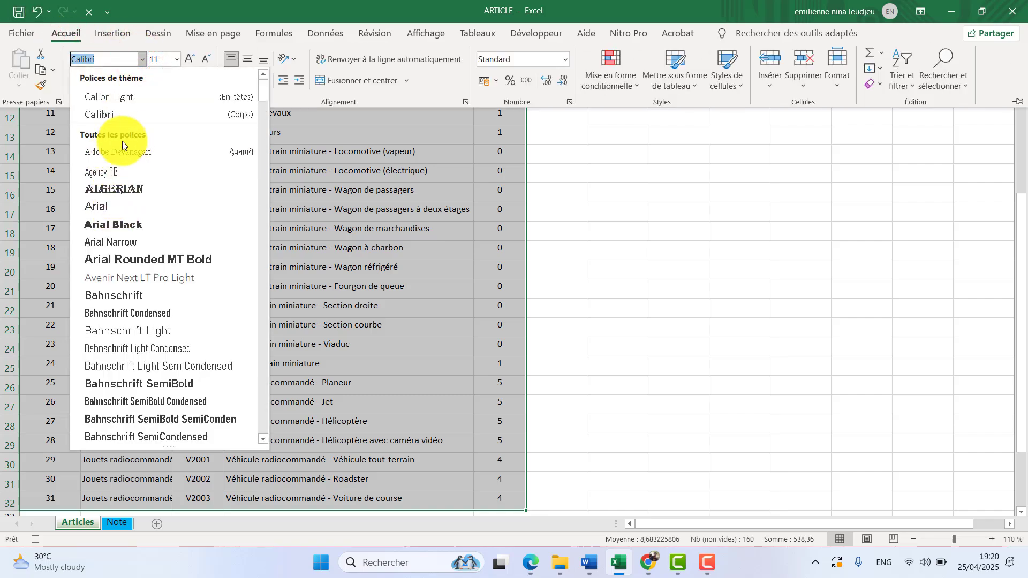
click(124, 192)
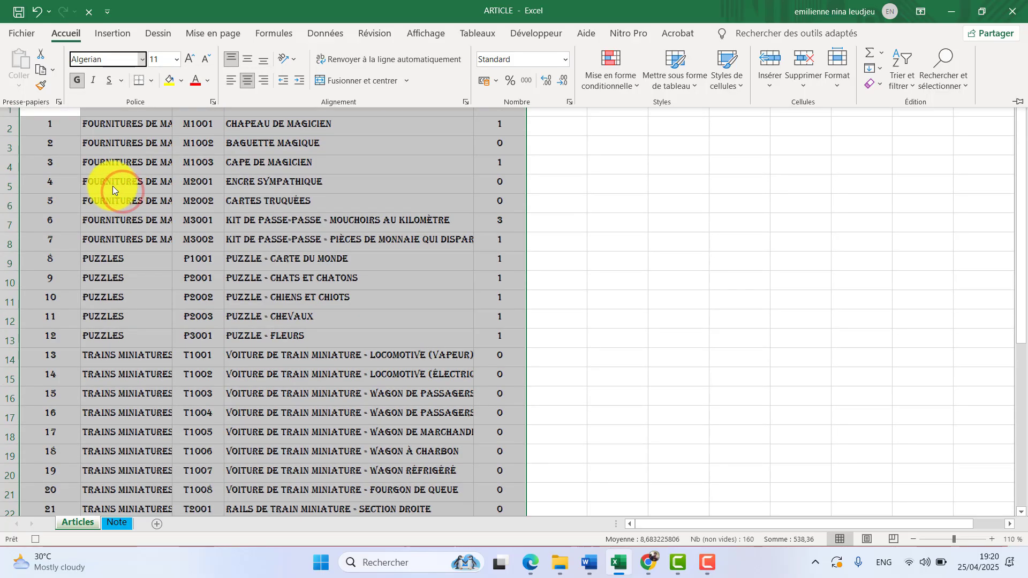
click(177, 60)
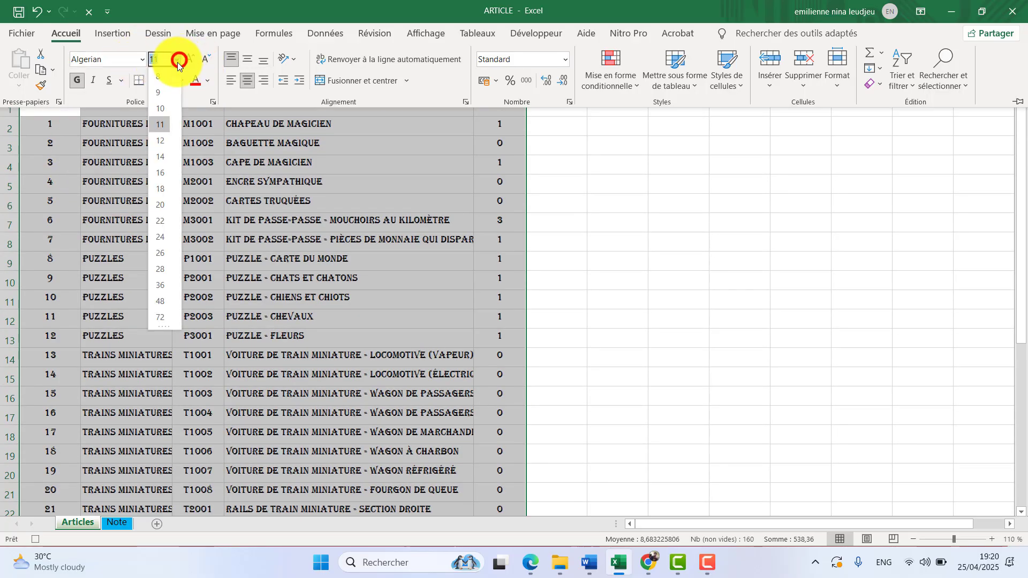
click(162, 156)
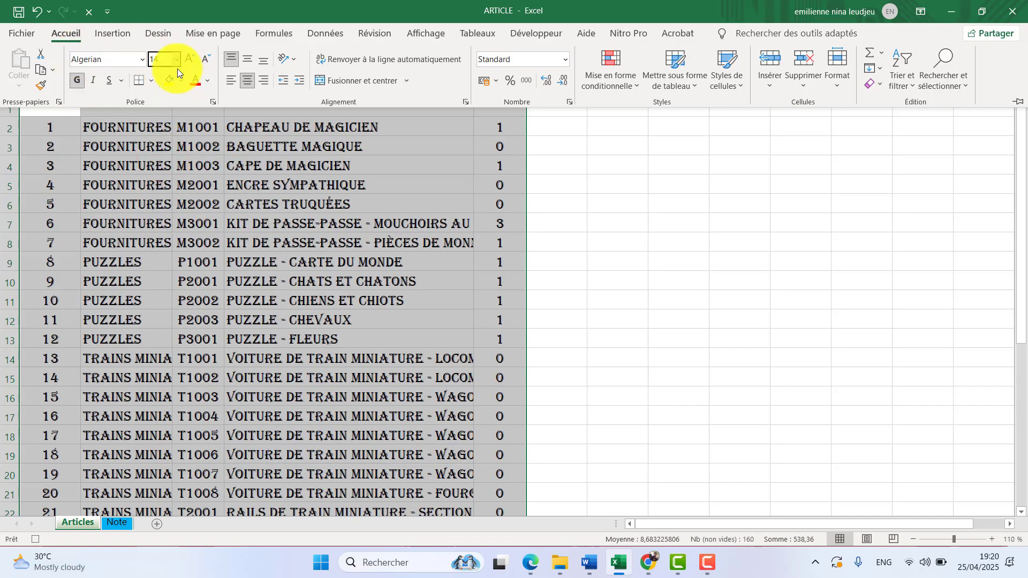
click(202, 199)
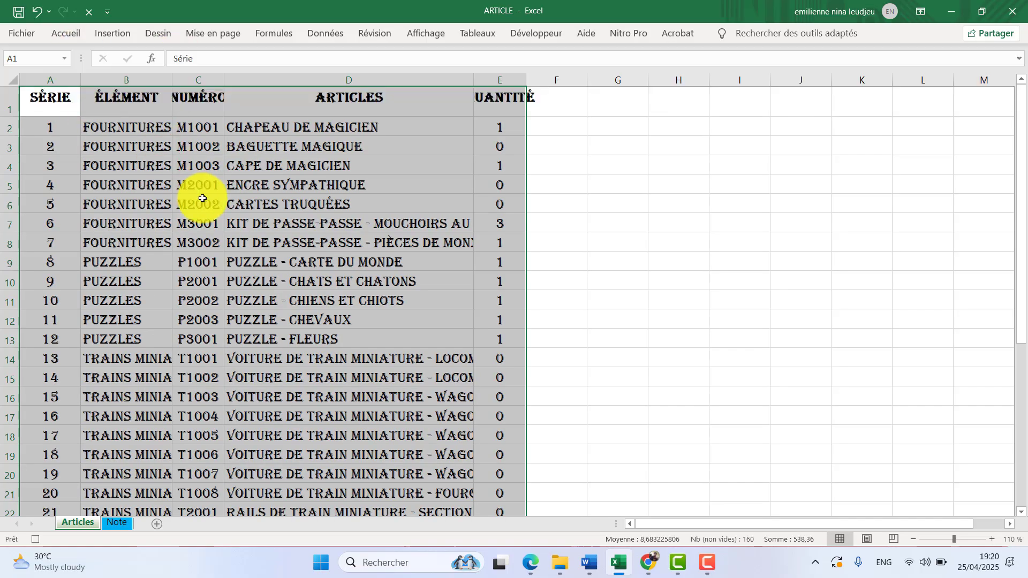
Apply all borders (Toutes les bordures) to every cell of the Articles table.
click(78, 37)
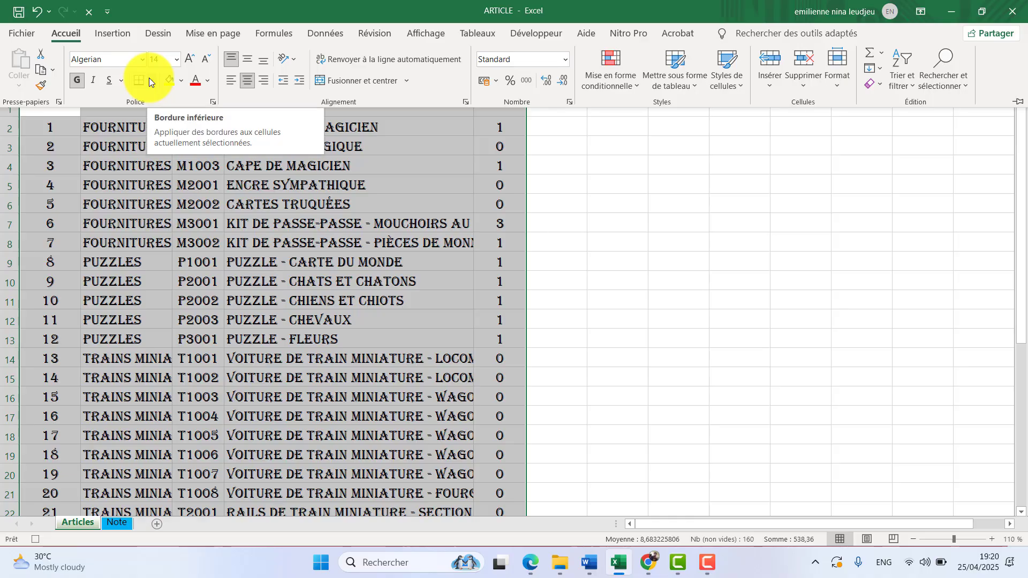
click(150, 79)
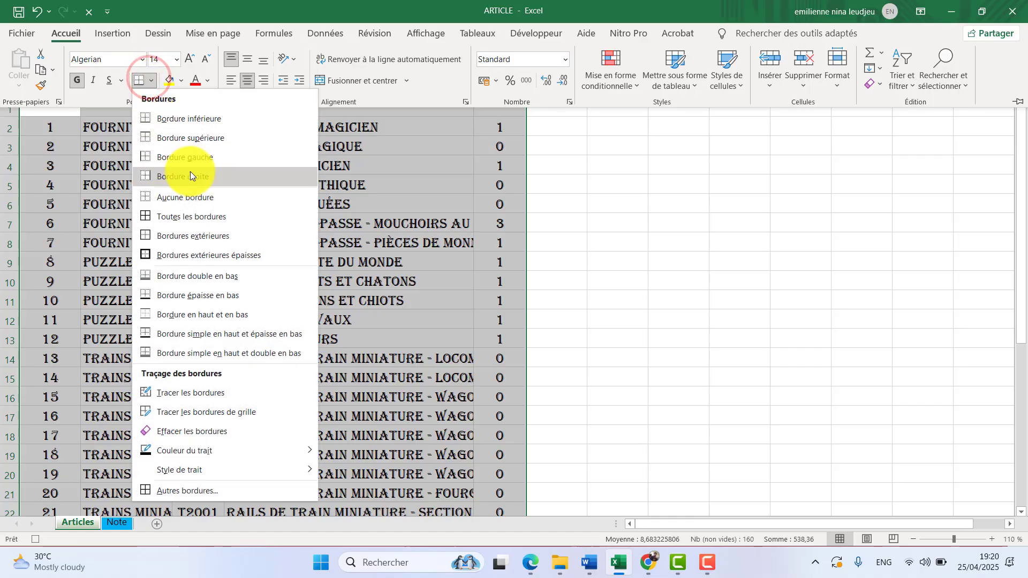
click(177, 213)
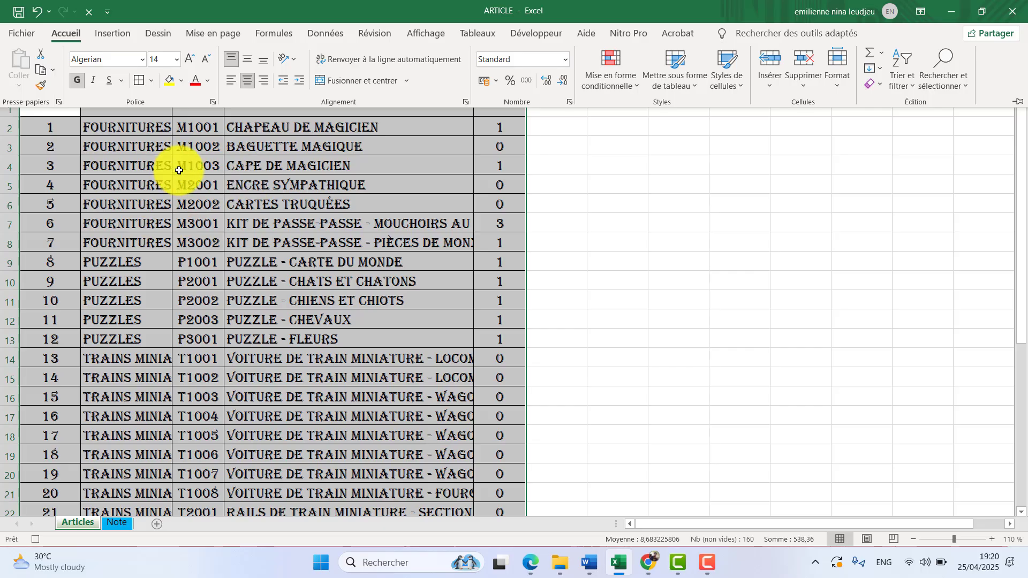
click(281, 146)
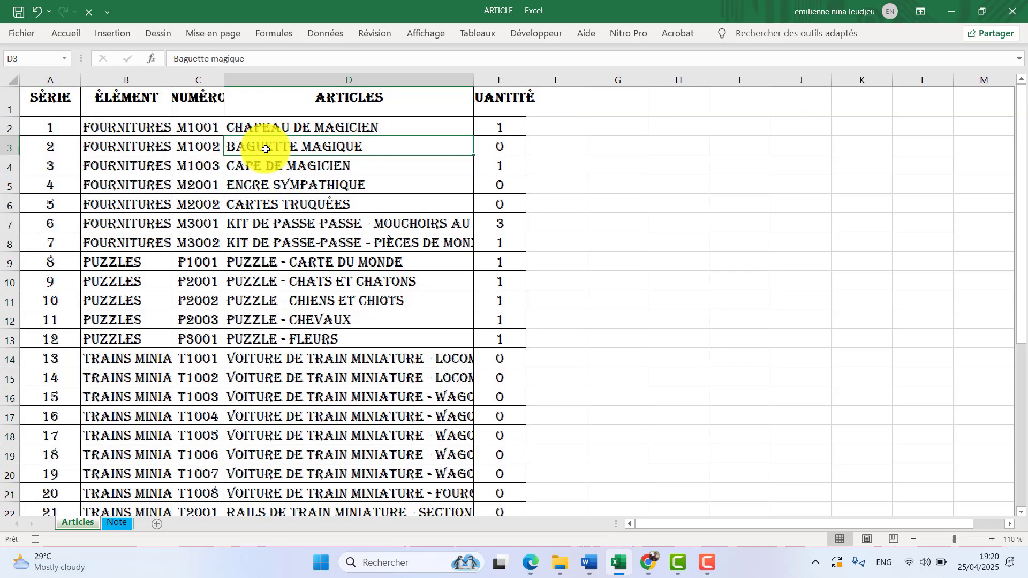
Widen columns D and E so the Quantité header fits, and stop the macro recording.
drag(477, 80, 573, 80)
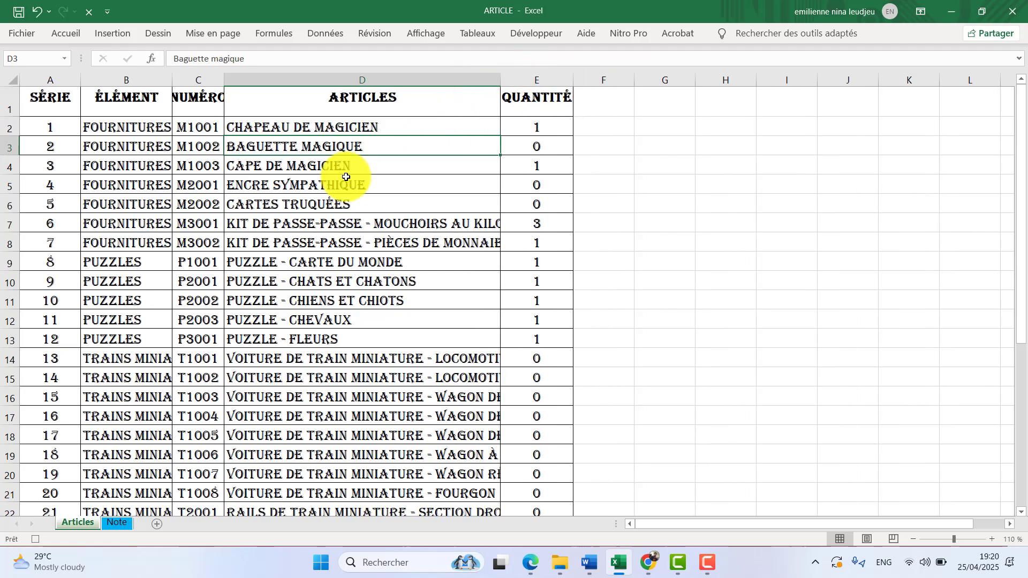
click(538, 35)
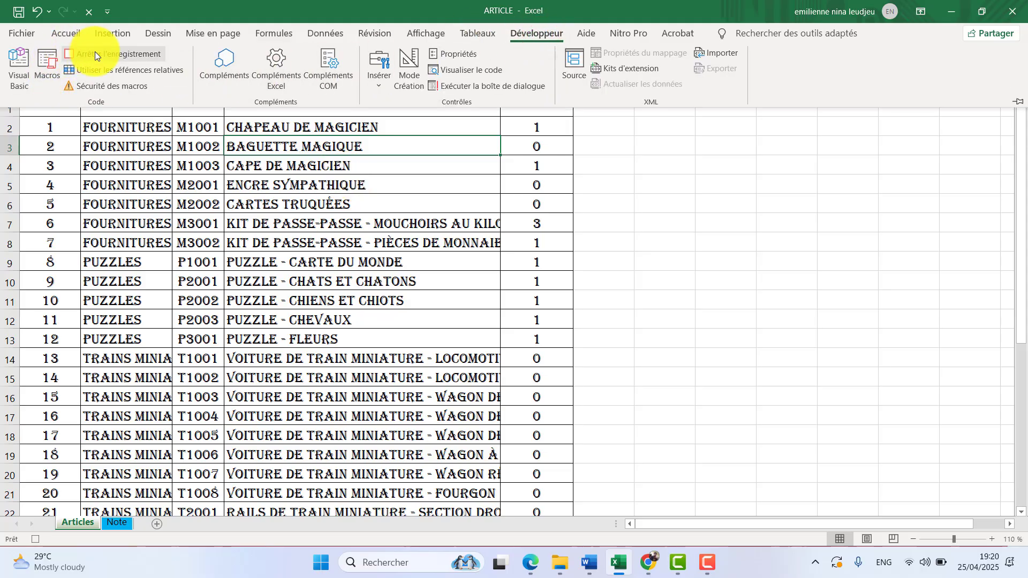
click(109, 54)
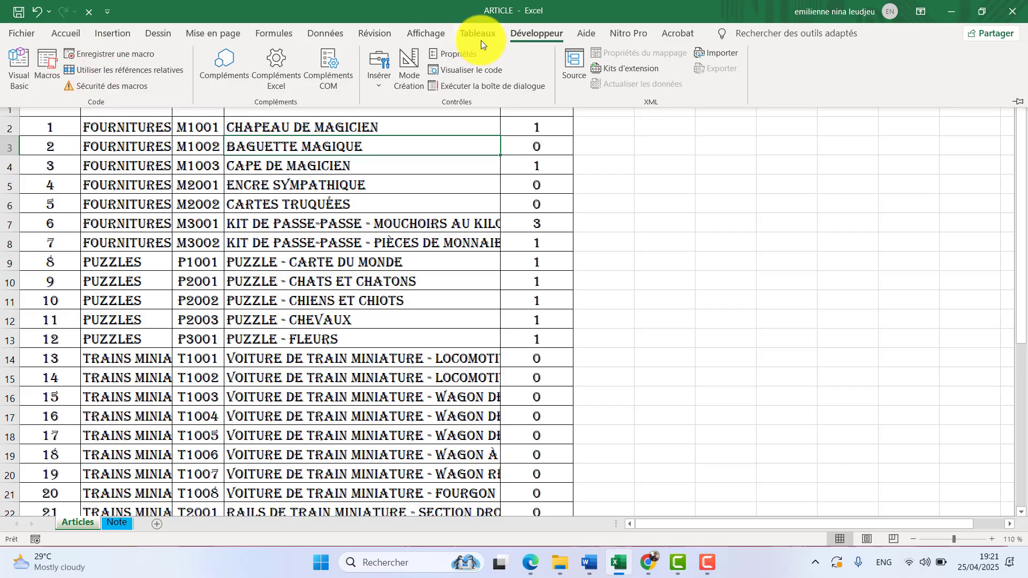
Check the list of available macros for mise_en_forme, and close it without running anything.
click(410, 31)
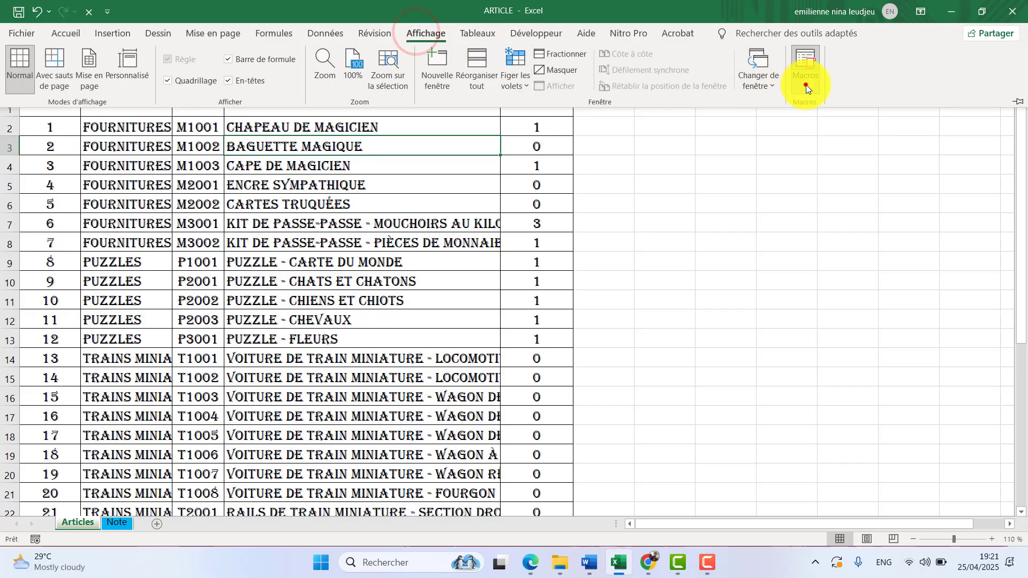
click(805, 84)
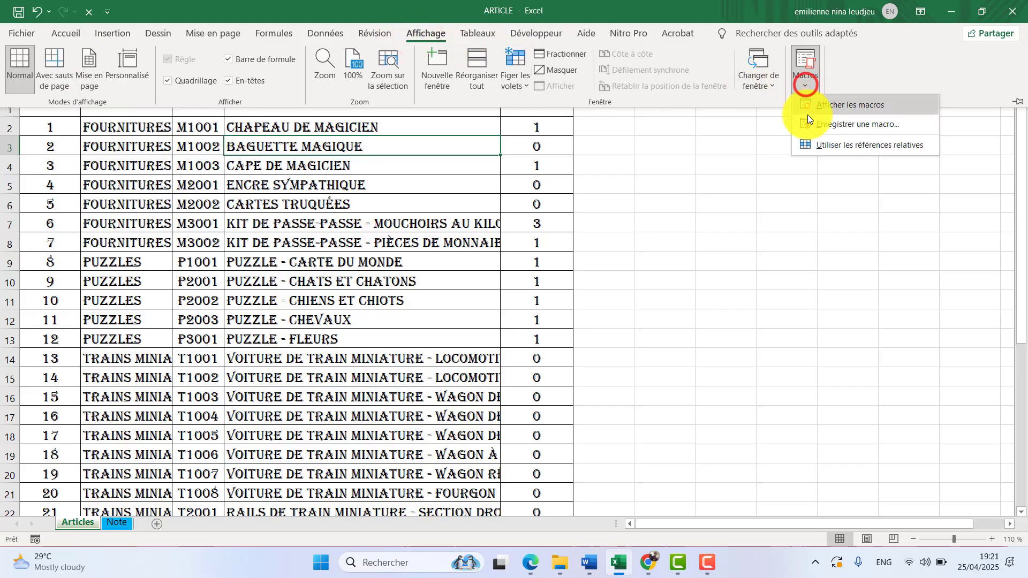
click(836, 105)
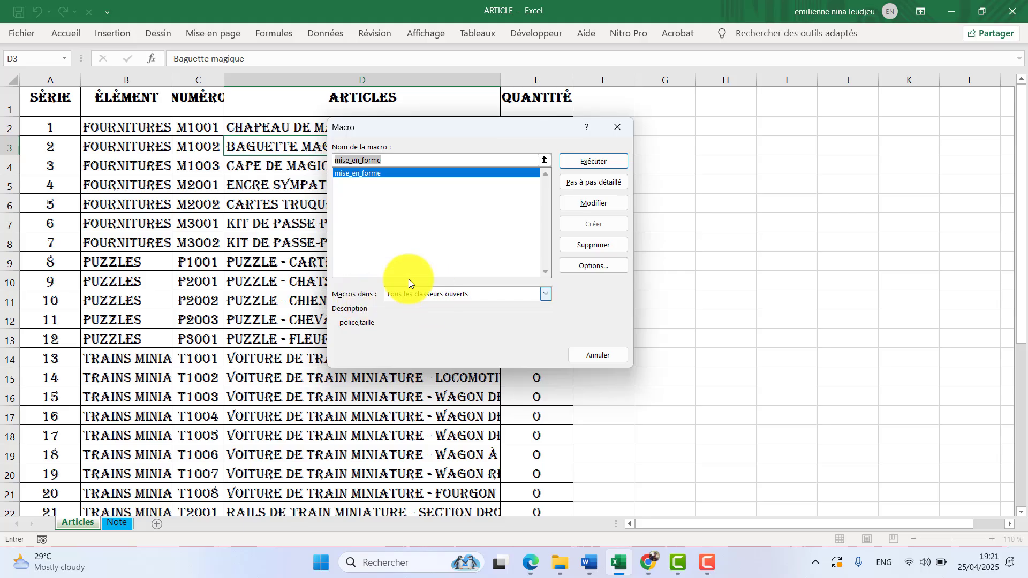
click(617, 128)
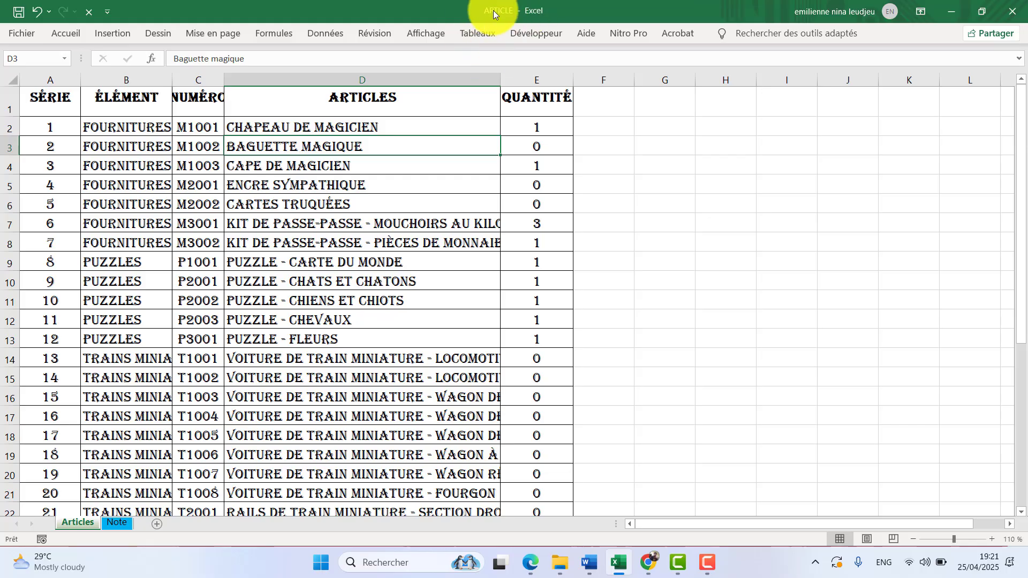
Undo all the recorded formatting on the Articles sheet: column widths, borders, font, size and bold header.
click(118, 523)
click(85, 524)
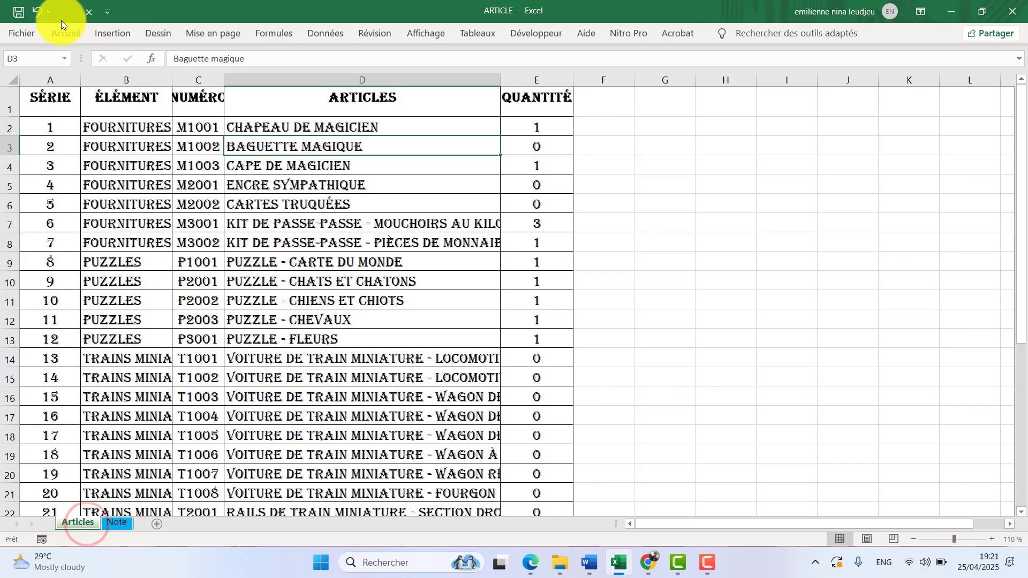
click(41, 14)
click(41, 14)
click(41, 15)
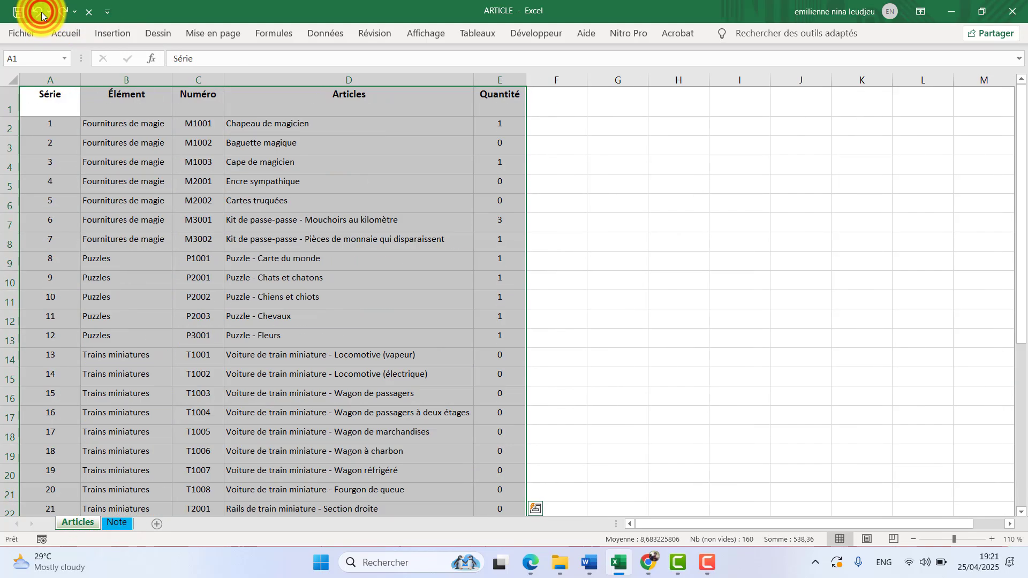
click(41, 14)
click(515, 267)
click(599, 215)
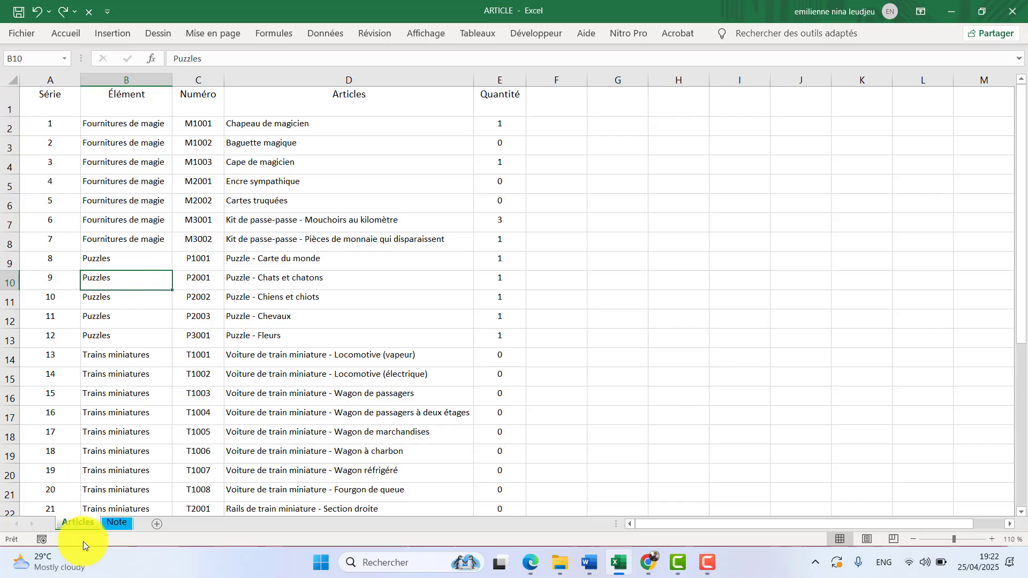
Run the mise_en_forme macro on the Articles sheet.
click(532, 34)
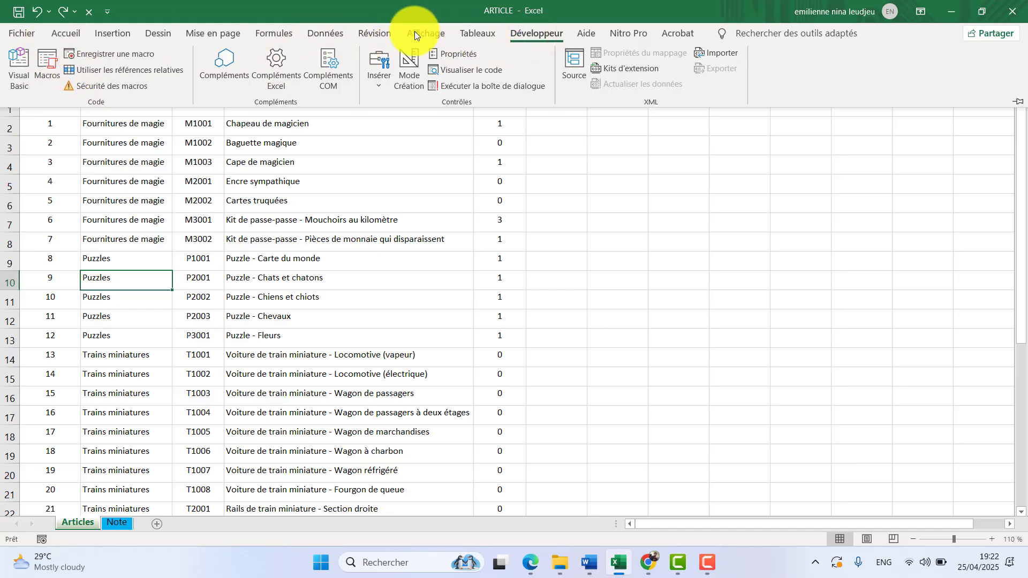
click(422, 31)
click(805, 76)
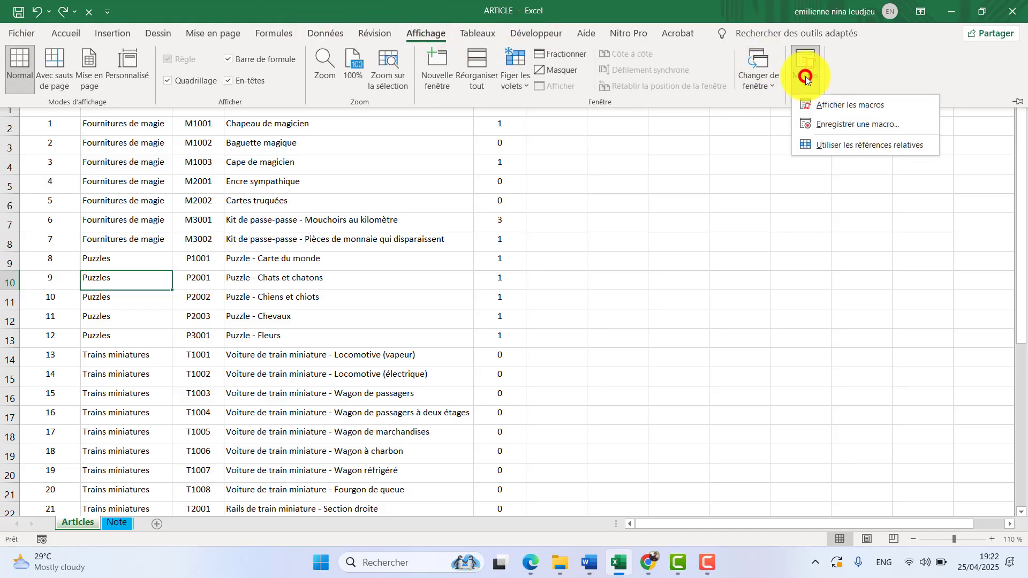
click(831, 108)
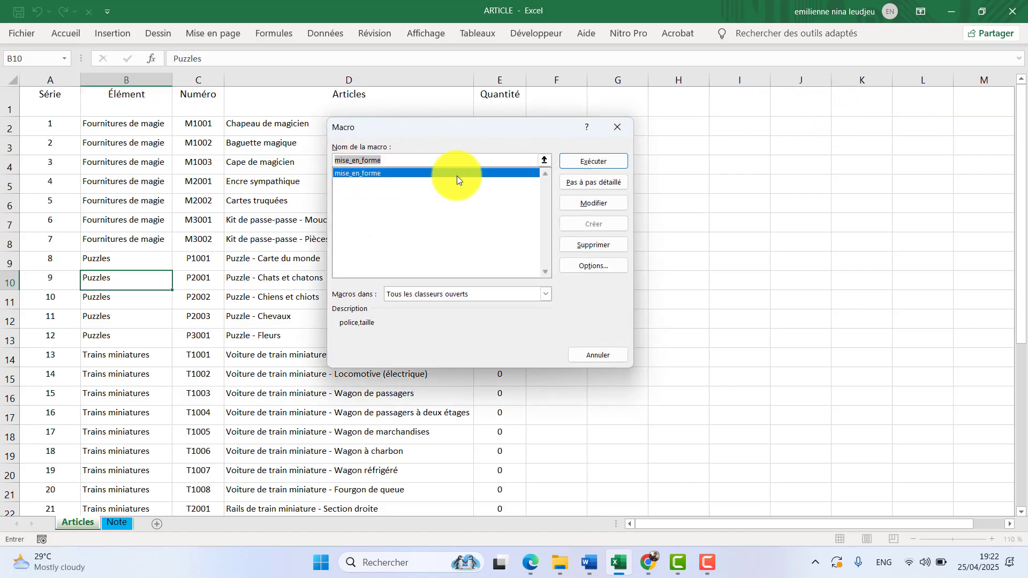
click(592, 163)
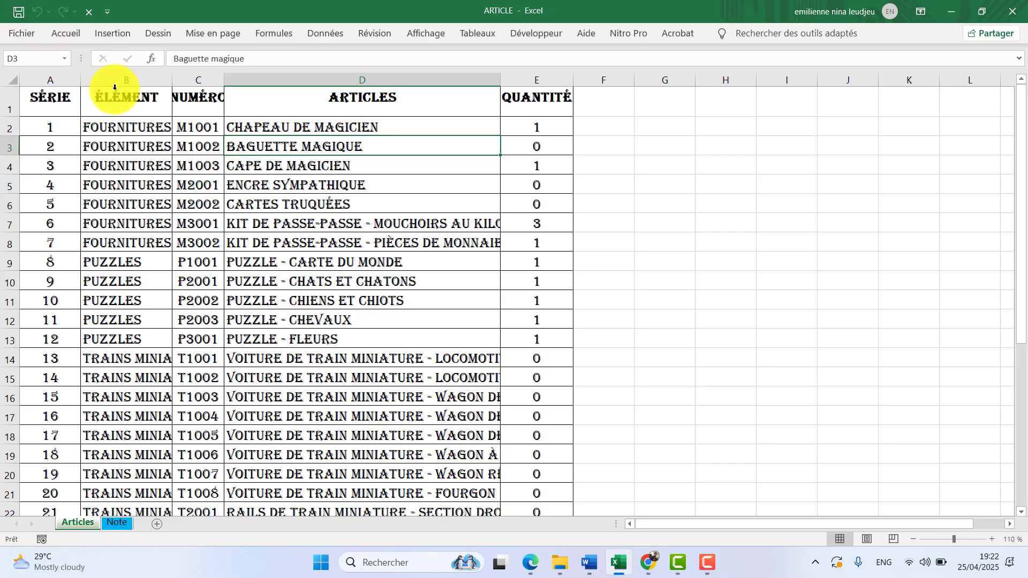
Widen columns A, B and C of the Articles sheet so the Numéro header fits.
drag(84, 79, 91, 80)
drag(182, 83, 292, 81)
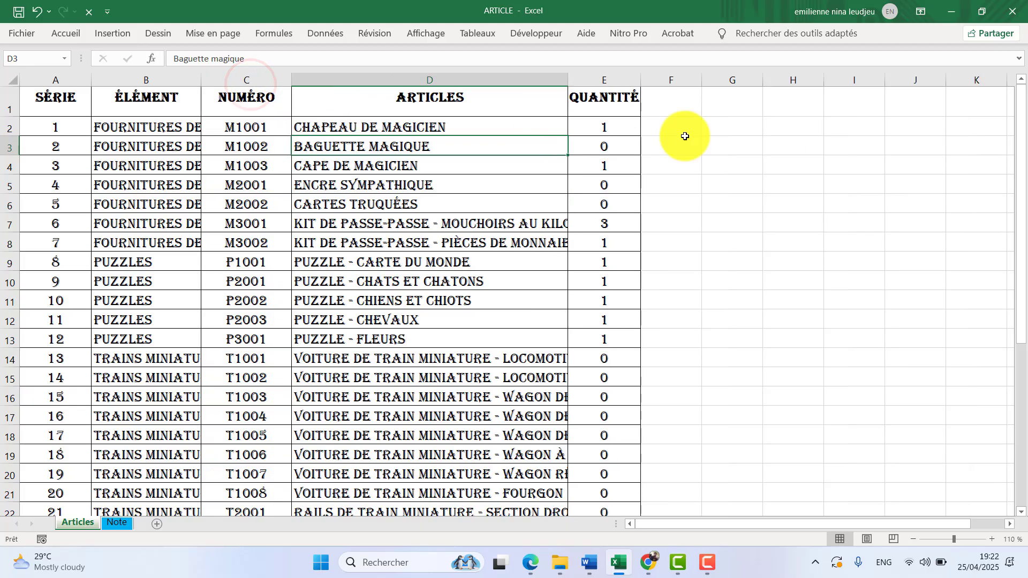
scroll(172, 209, down, 2)
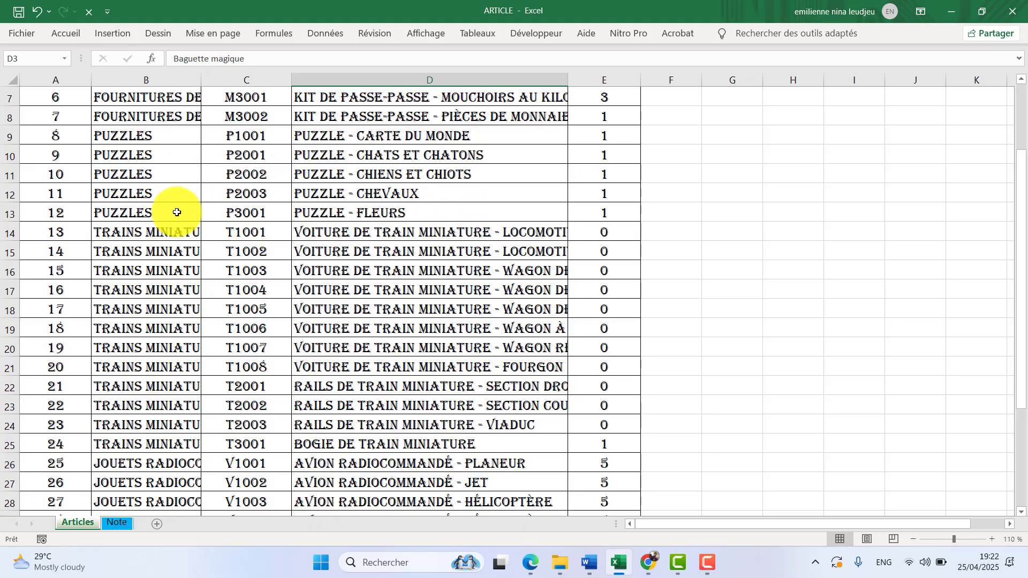
Run the mise_en_forme macro on the Note sheet and check the formatted rows down to the end of the bordered range.
click(124, 523)
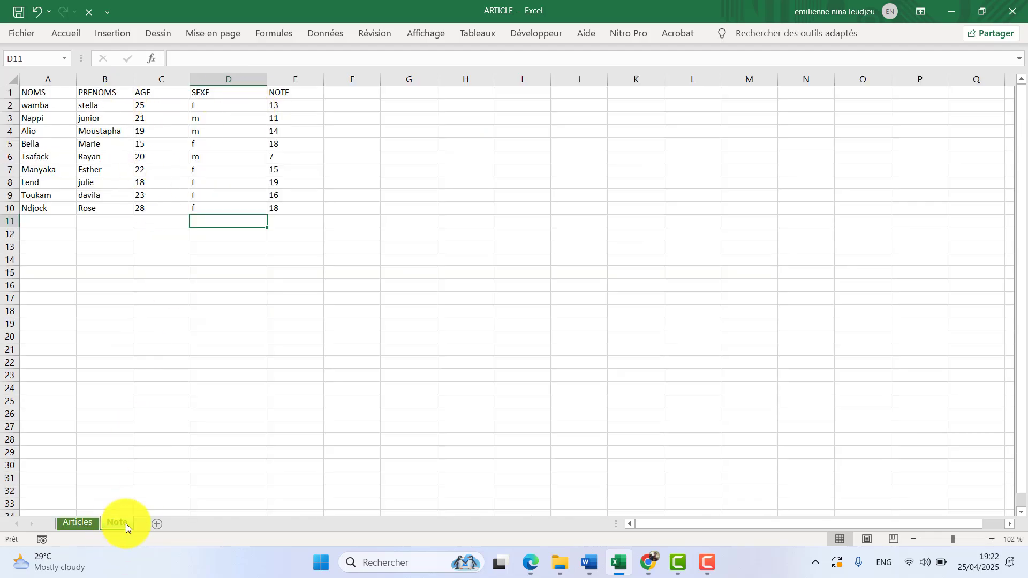
click(445, 35)
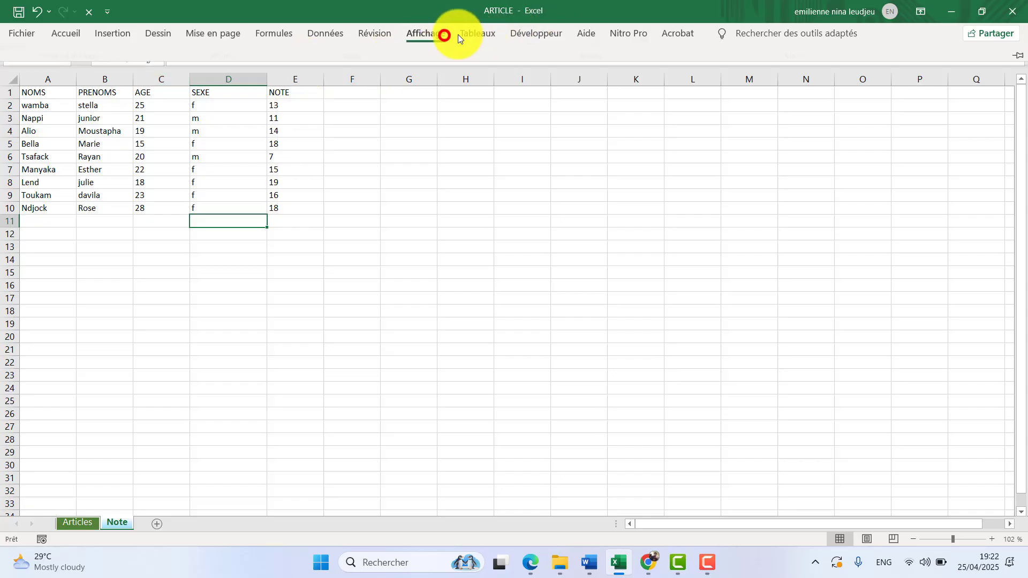
click(806, 77)
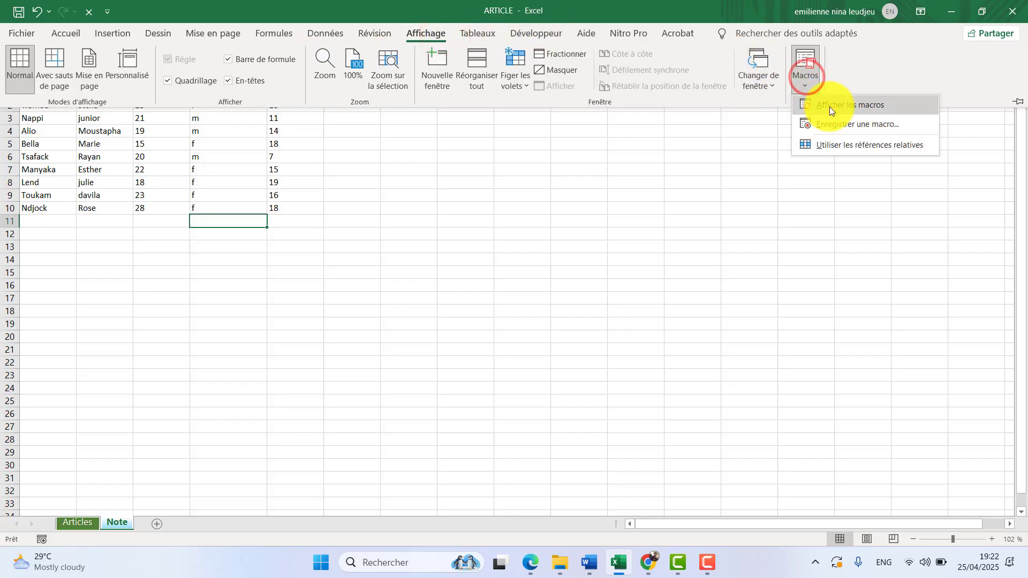
click(832, 104)
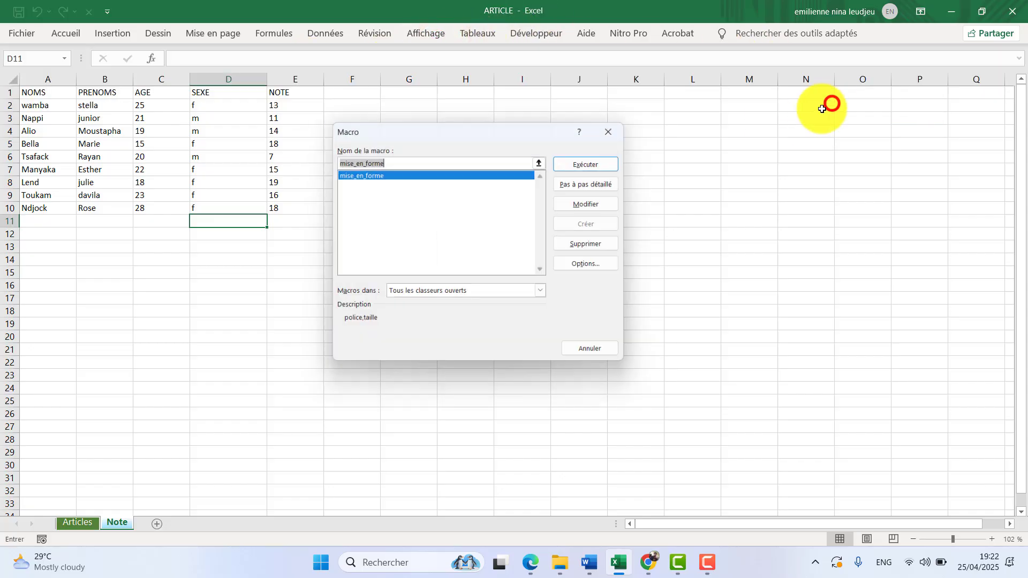
click(591, 165)
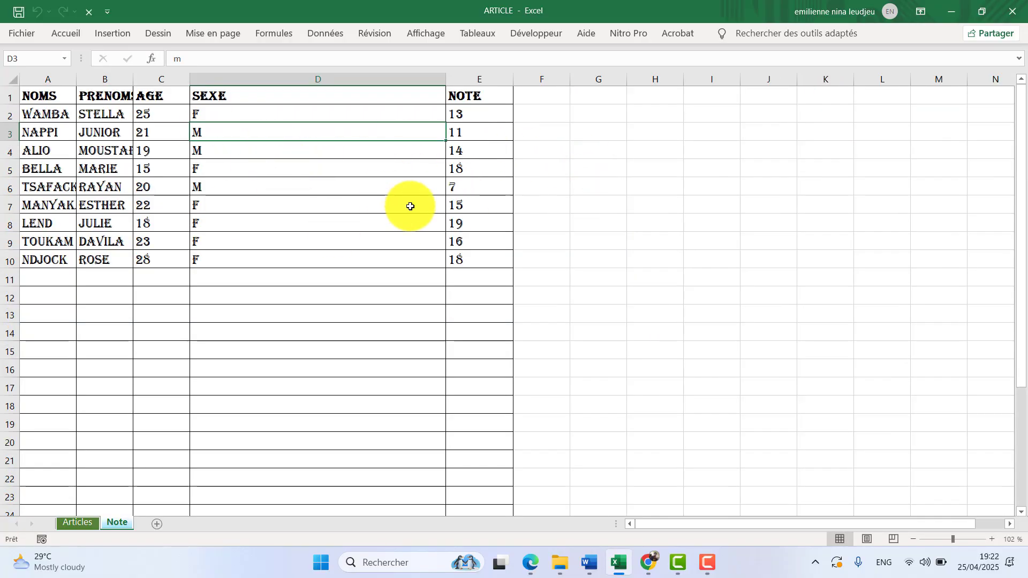
scroll(410, 206, down, 5)
scroll(411, 206, up, 4)
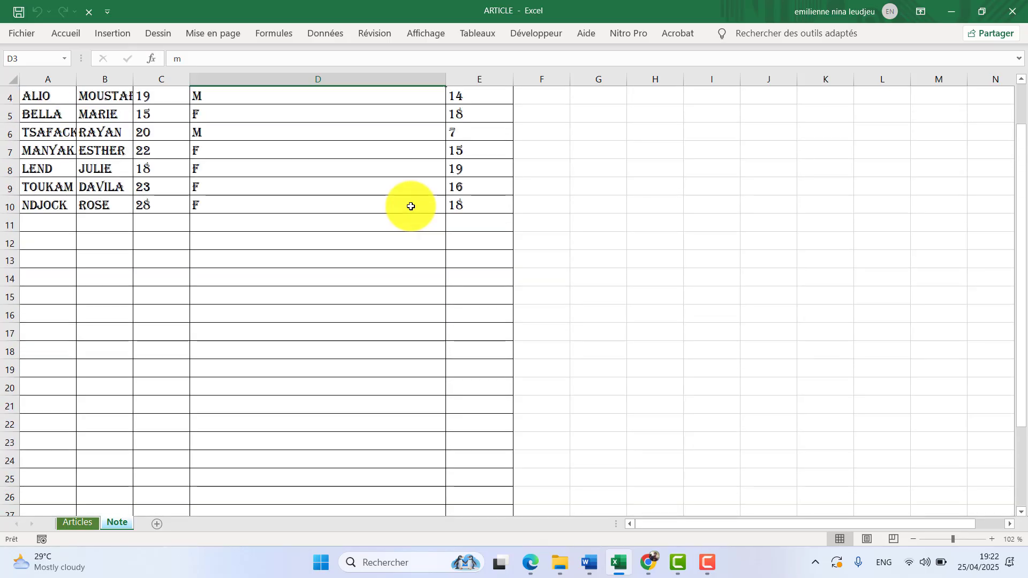
scroll(363, 182, up, 1)
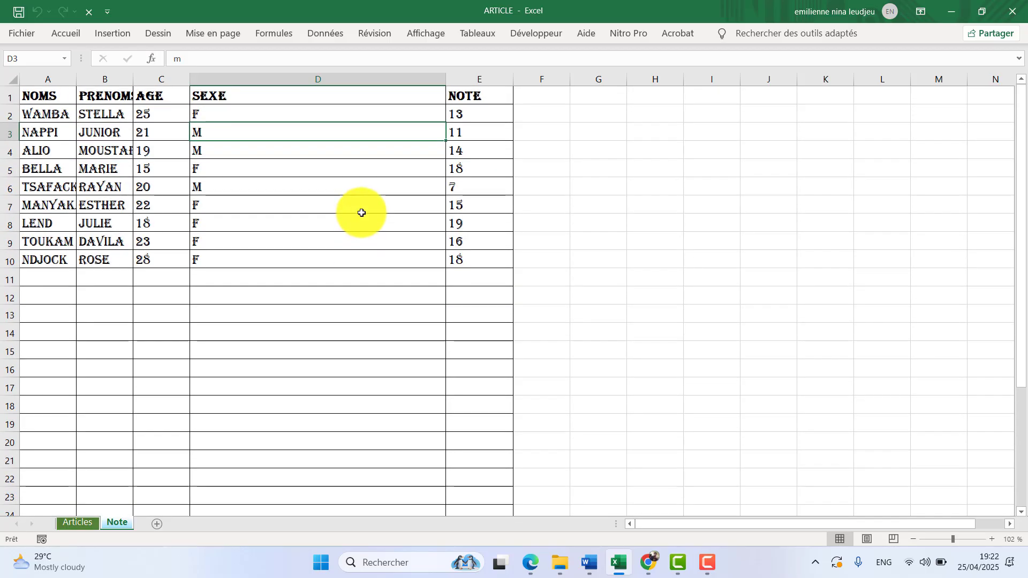
scroll(310, 207, down, 6)
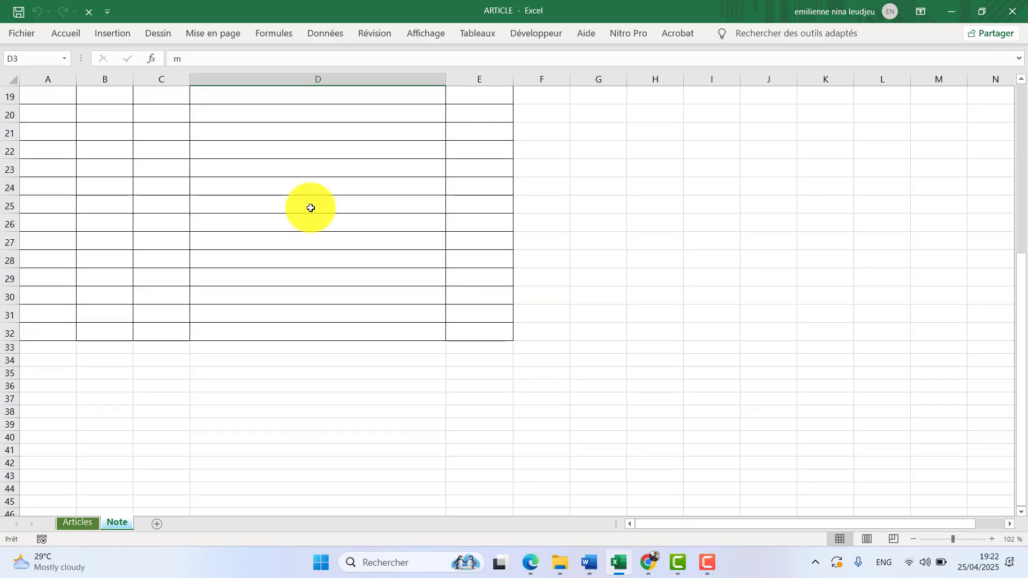
Review the macro's formatting on the Note sheet, from the header row down to the last bordered row.
scroll(305, 214, up, 2)
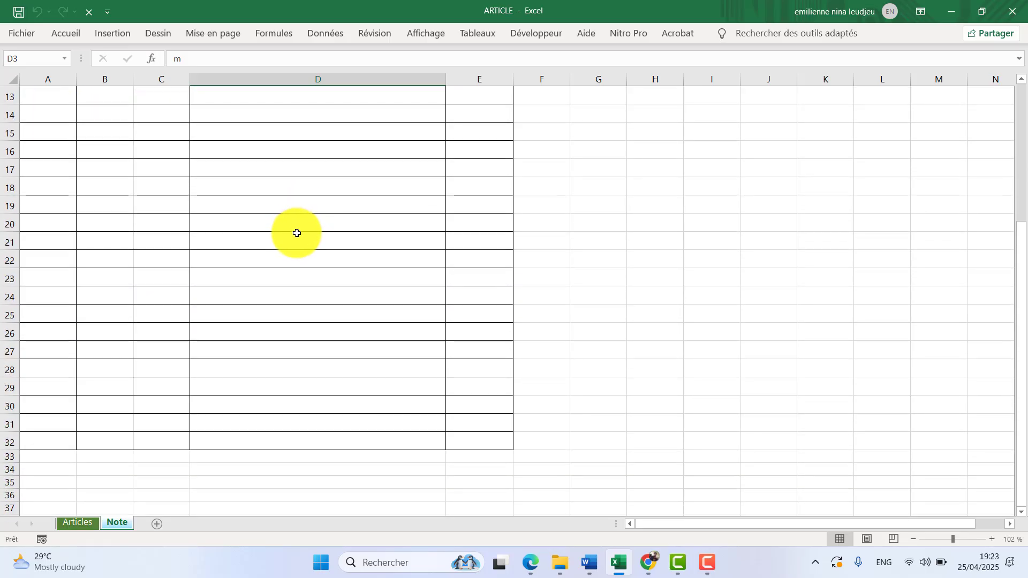
scroll(297, 233, up, 4)
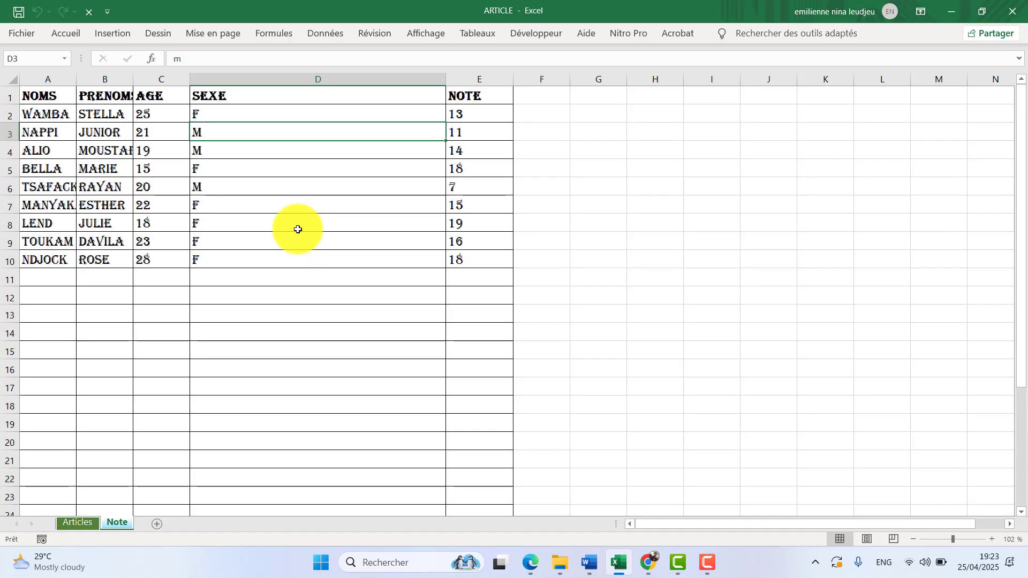
scroll(274, 193, down, 7)
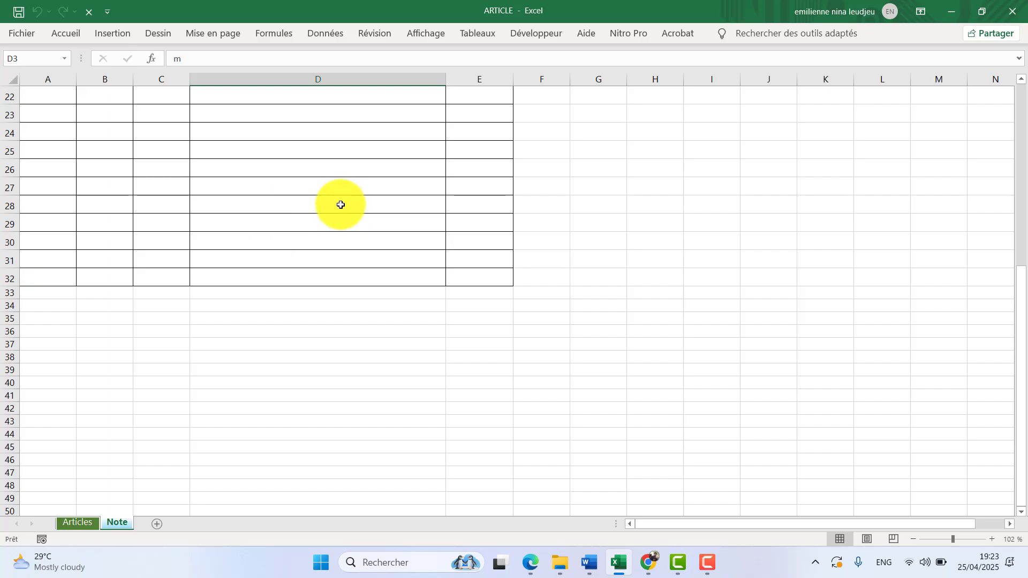
scroll(340, 205, up, 4)
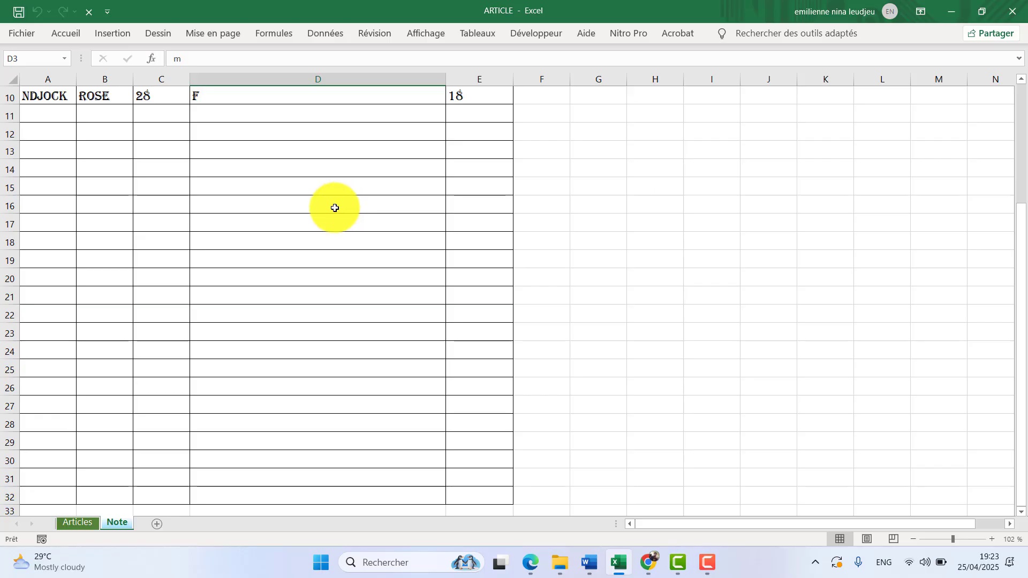
scroll(374, 177, up, 3)
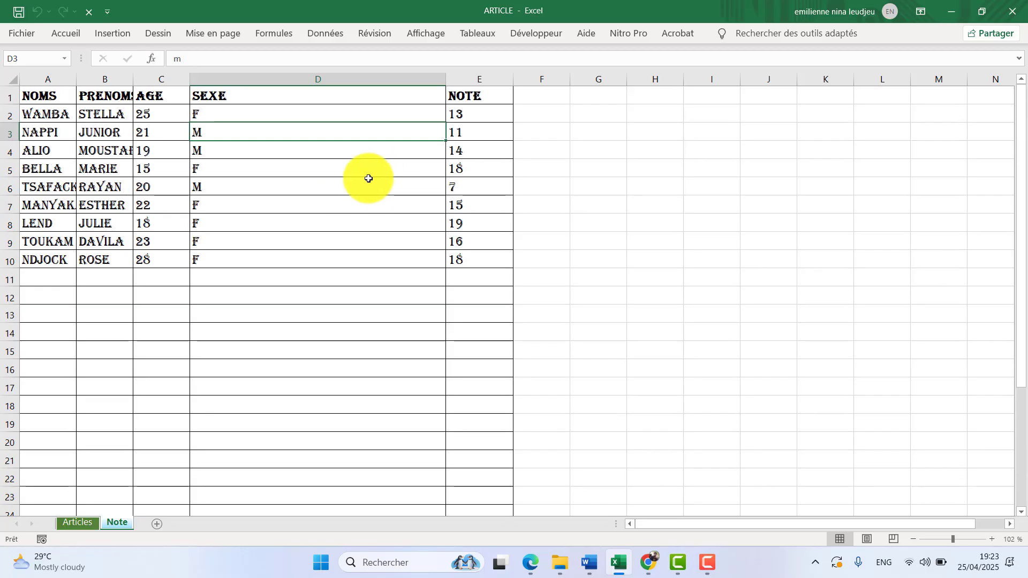
click(527, 34)
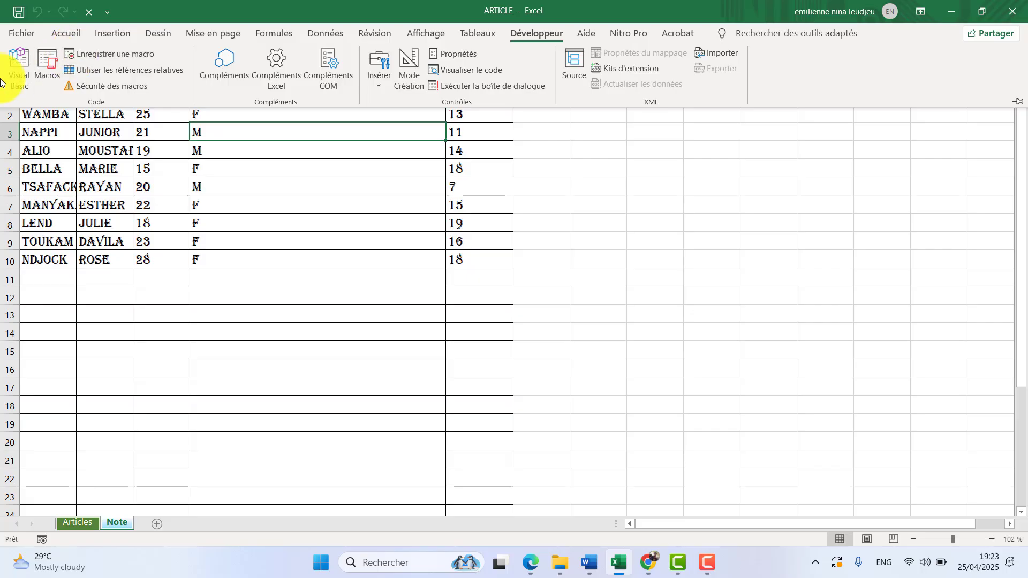
click(15, 64)
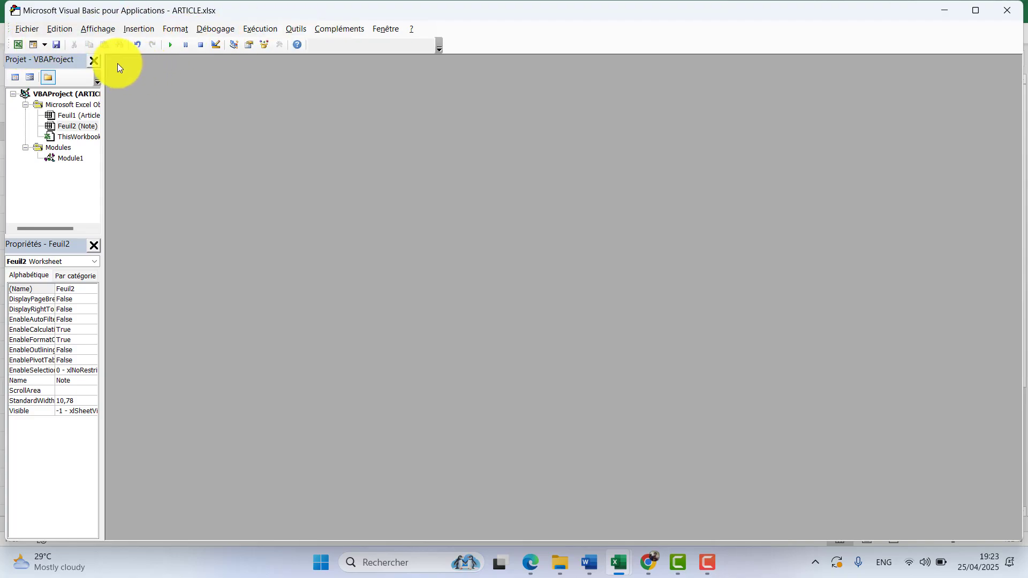
click(998, 8)
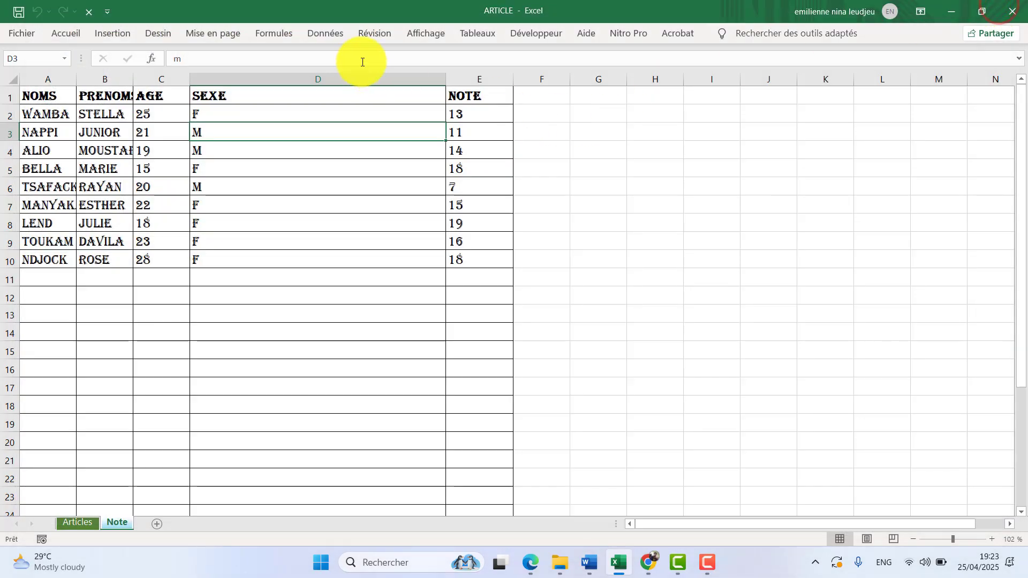
Open the VBA code of the mise_en_forme macro from the list of macros.
click(437, 35)
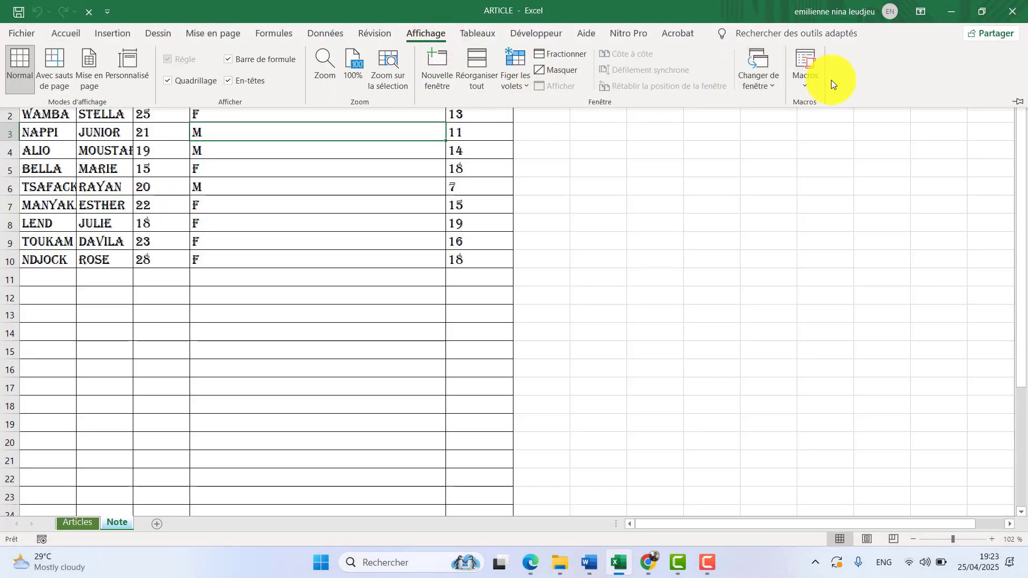
click(811, 81)
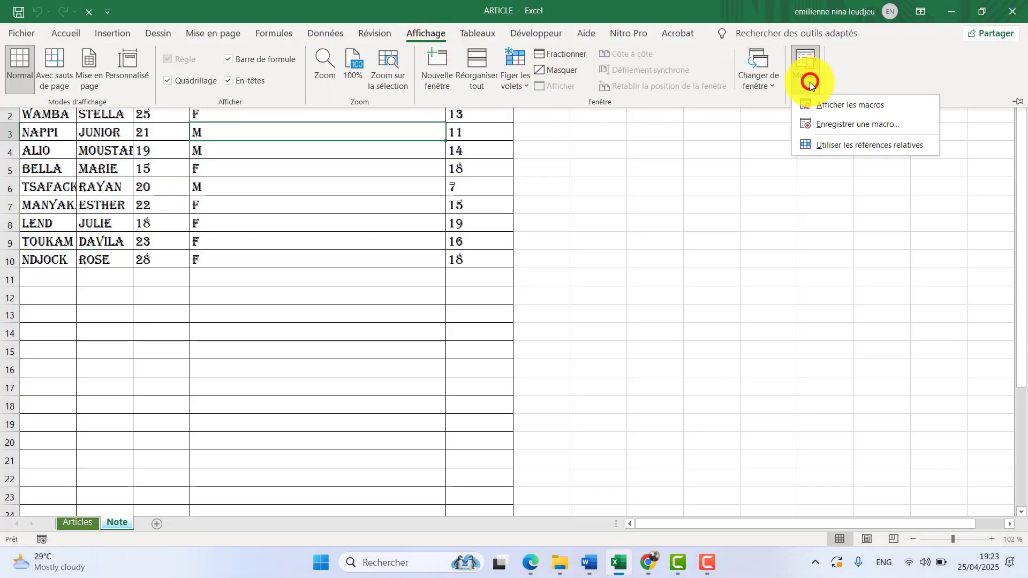
click(825, 111)
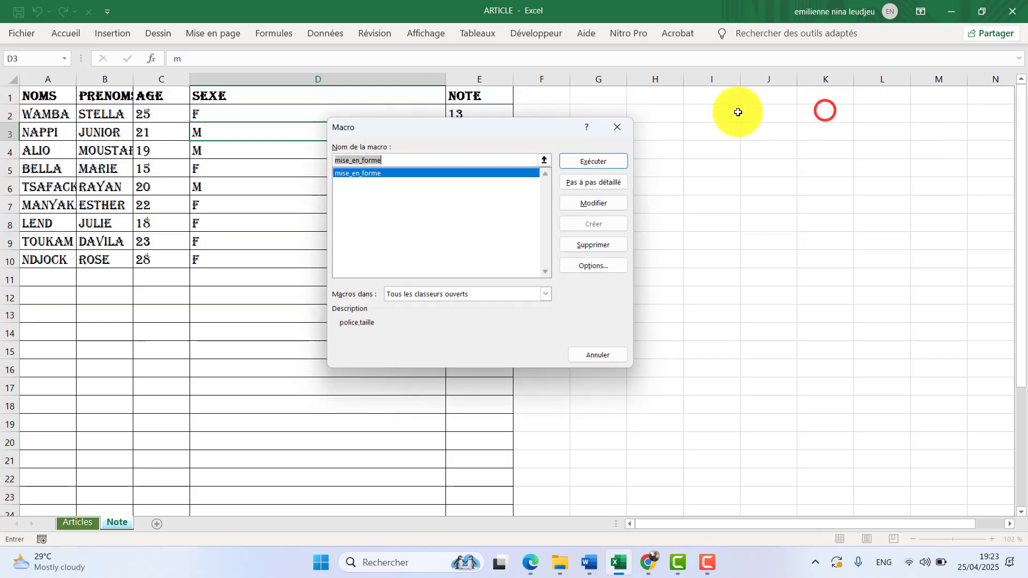
click(597, 203)
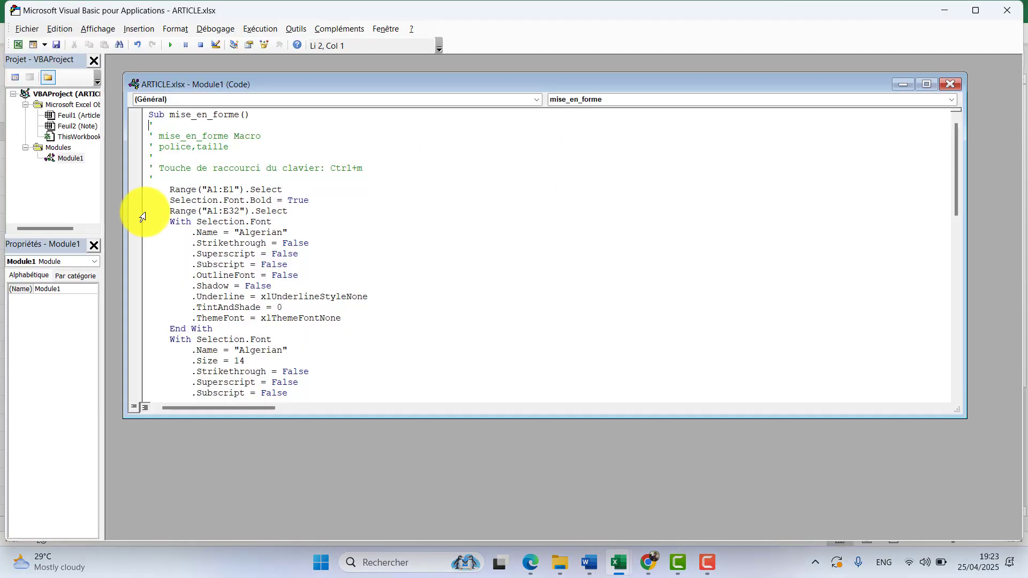
Examine the font, border and column width instructions in the mise_en_forme code, and close the code window and the Visual Basic editor.
scroll(194, 170, down, 6)
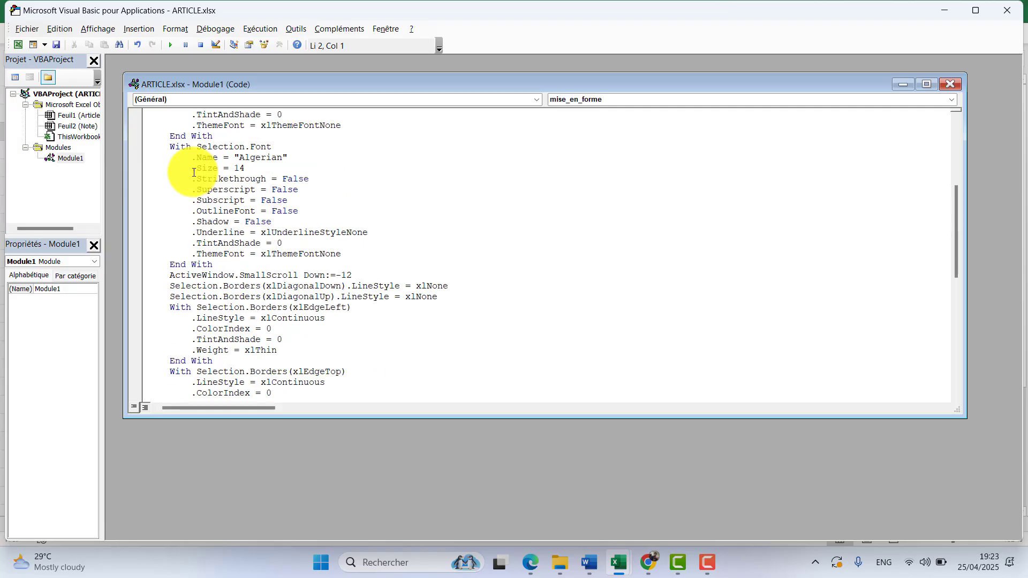
scroll(194, 173, down, 11)
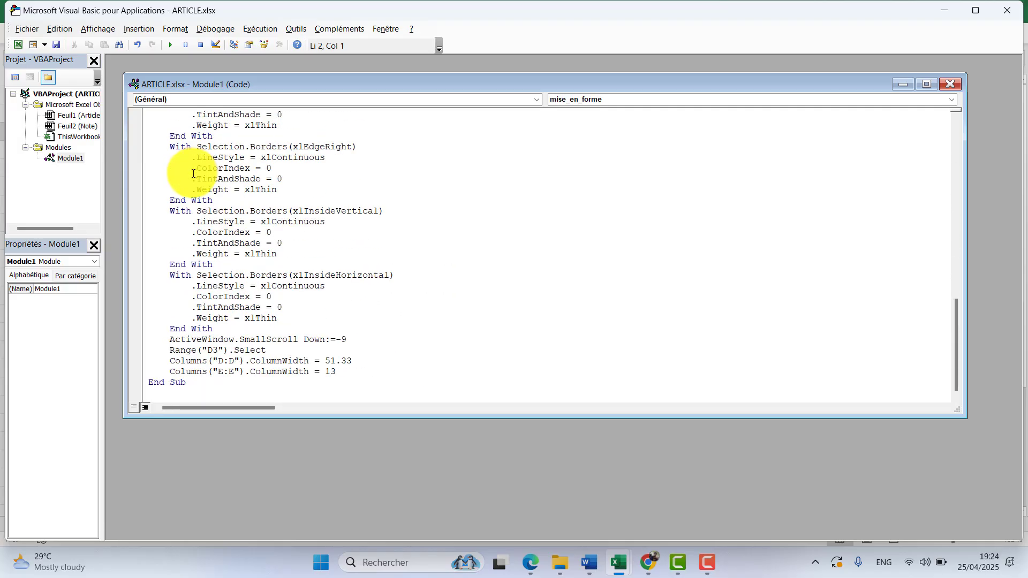
scroll(193, 173, up, 17)
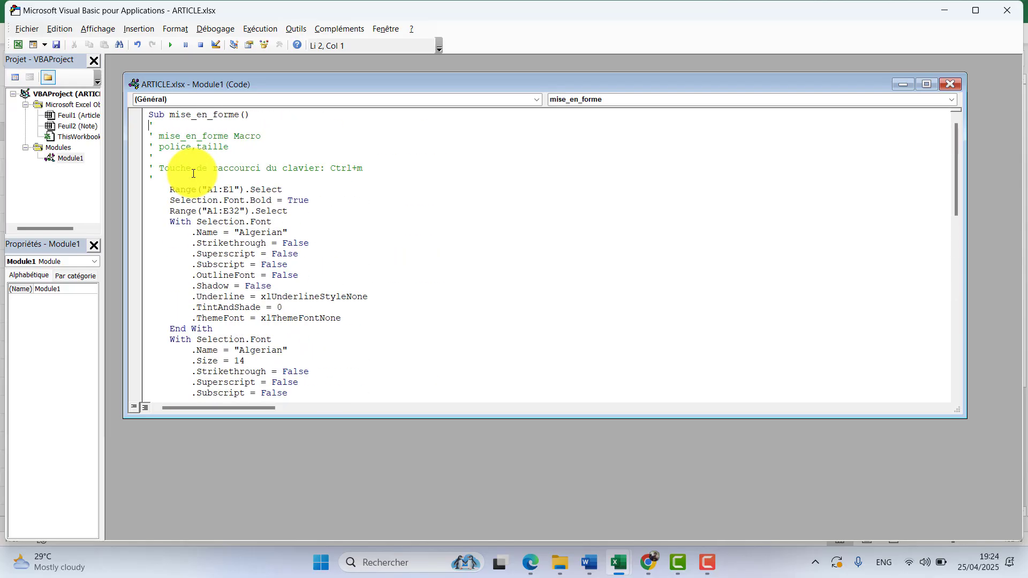
scroll(193, 174, down, 2)
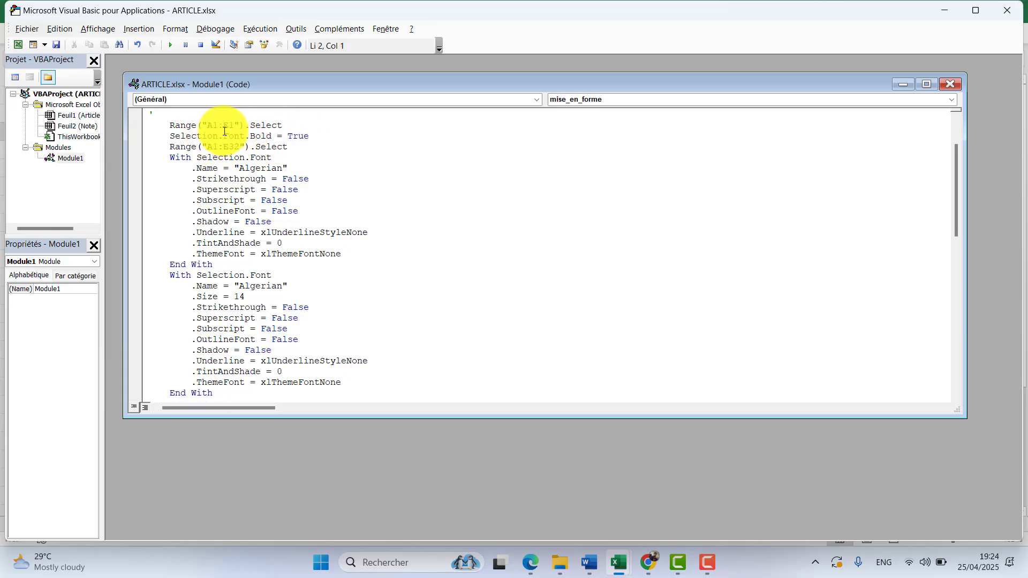
scroll(209, 171, down, 3)
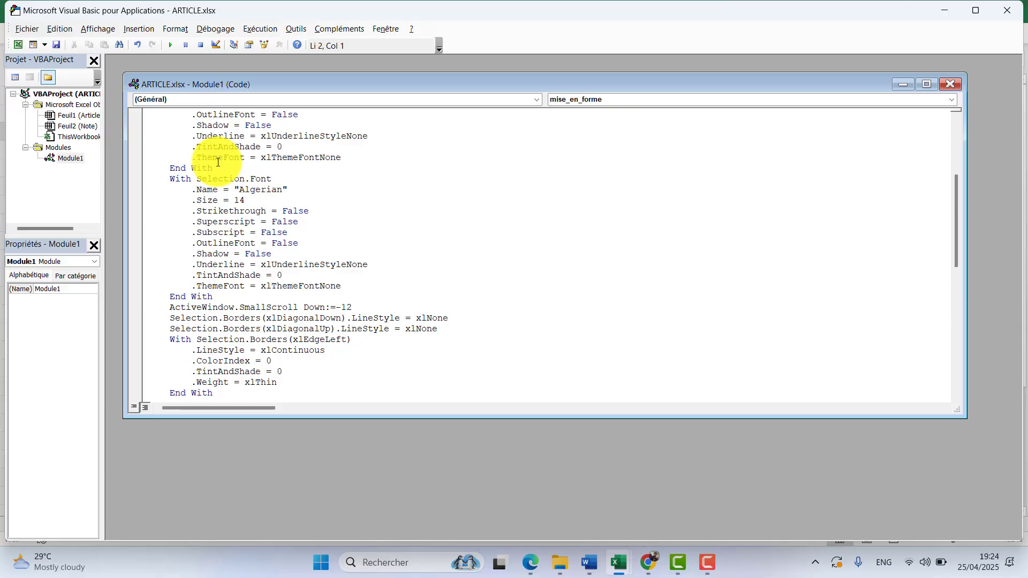
scroll(218, 163, down, 3)
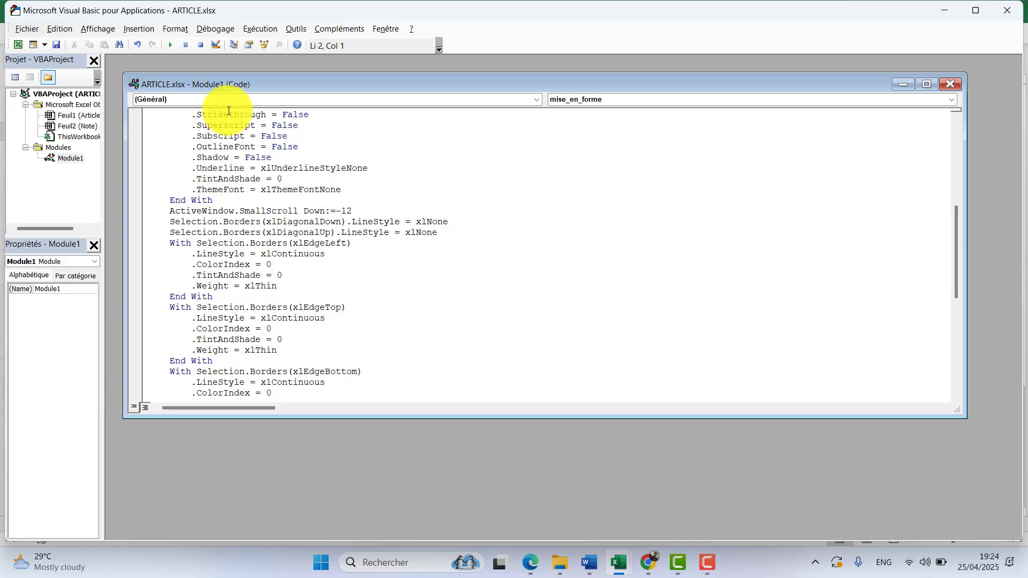
click(945, 86)
click(1006, 10)
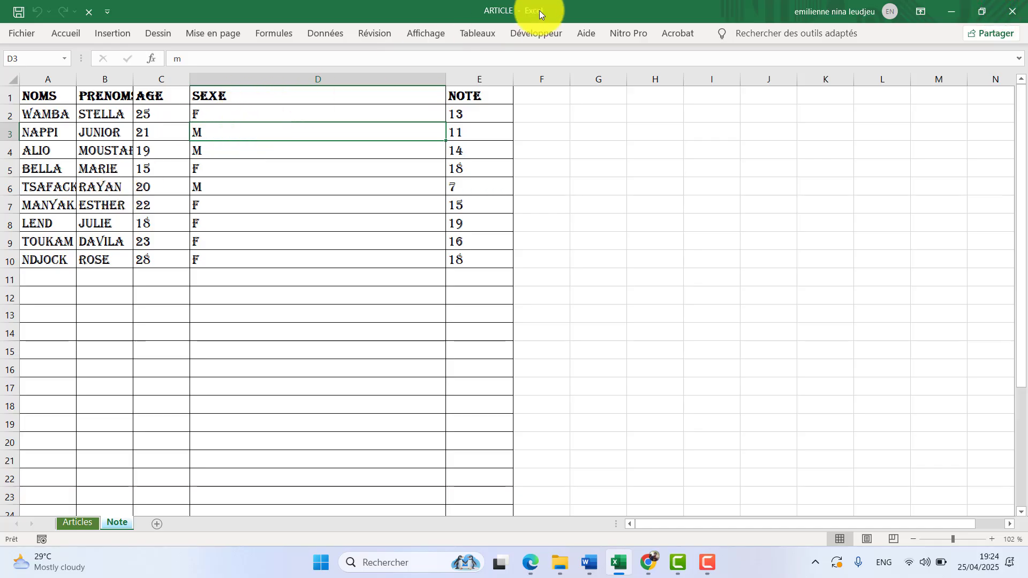
Display the list of macros to view the actions available for mise_en_forme, and close it without changing or deleting the macro.
click(426, 33)
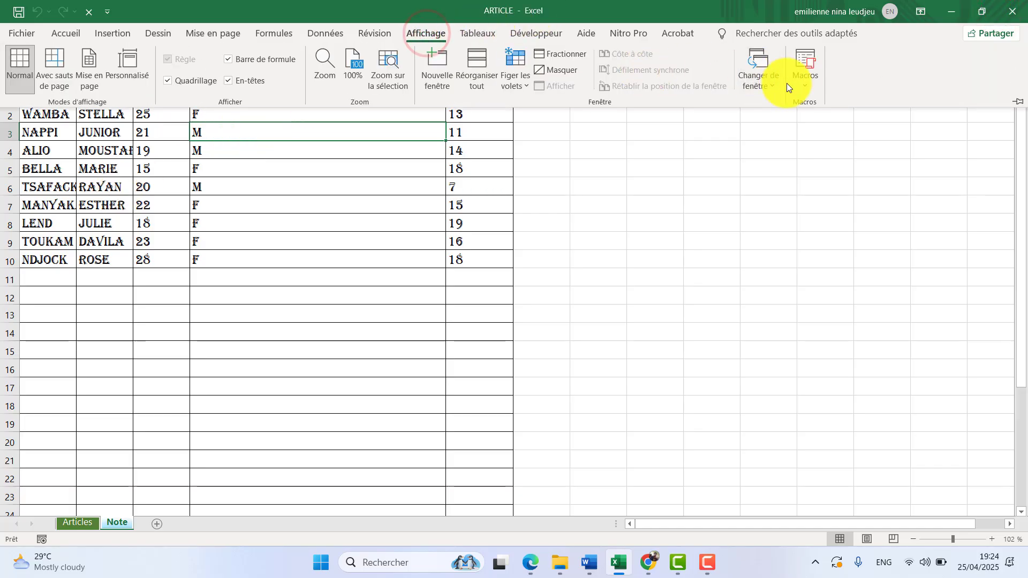
click(800, 86)
click(823, 106)
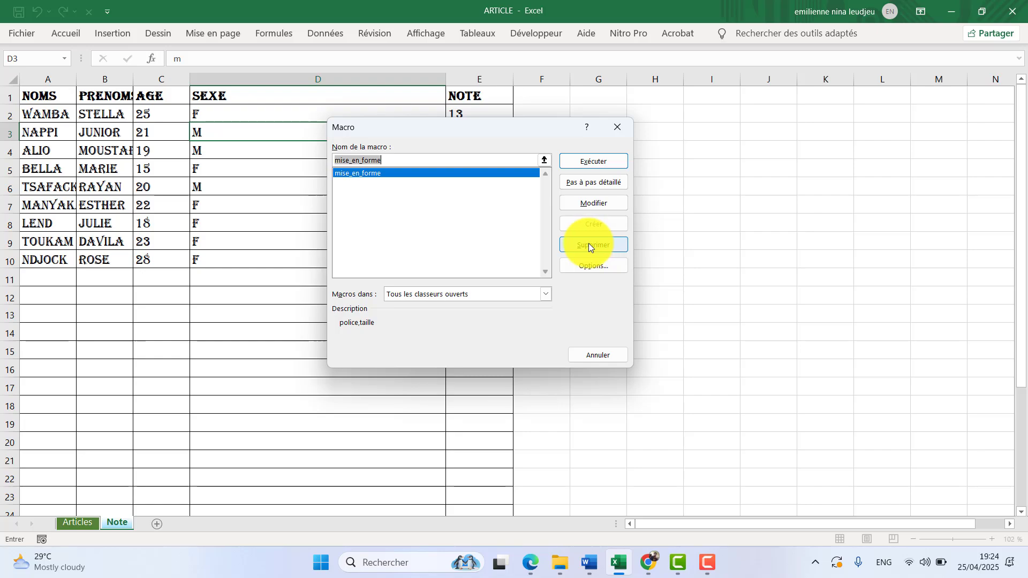
click(594, 355)
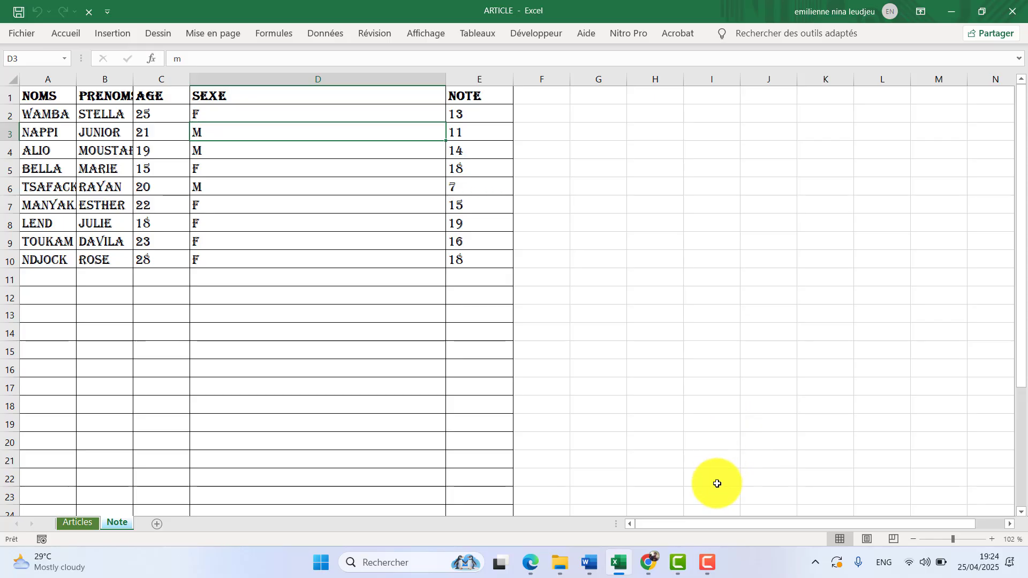
click(716, 565)
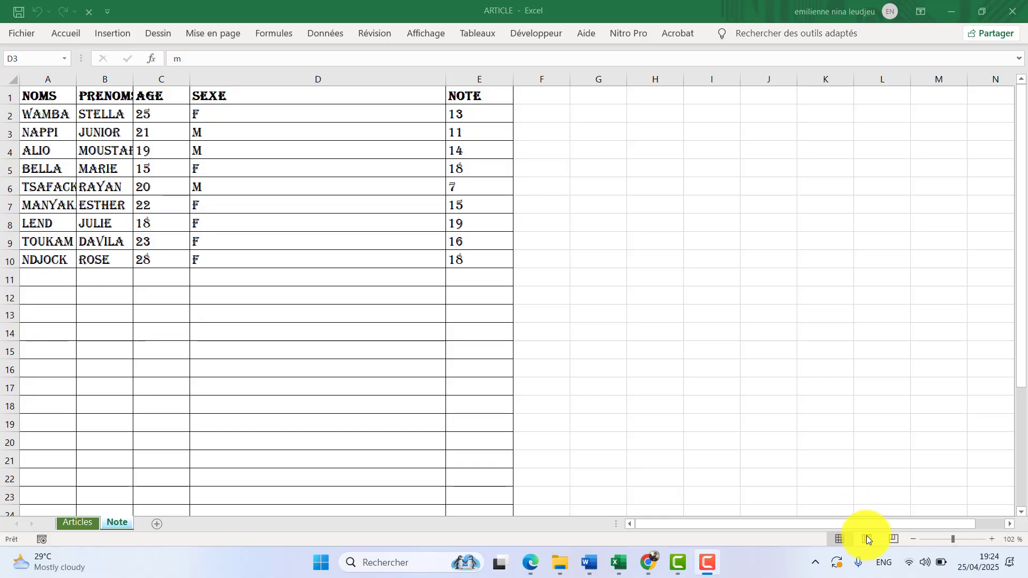